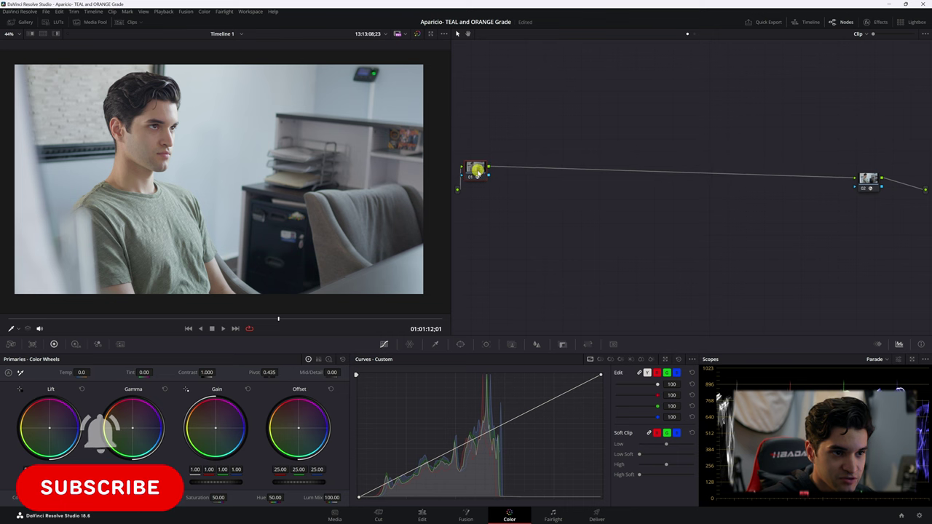
click(876, 22)
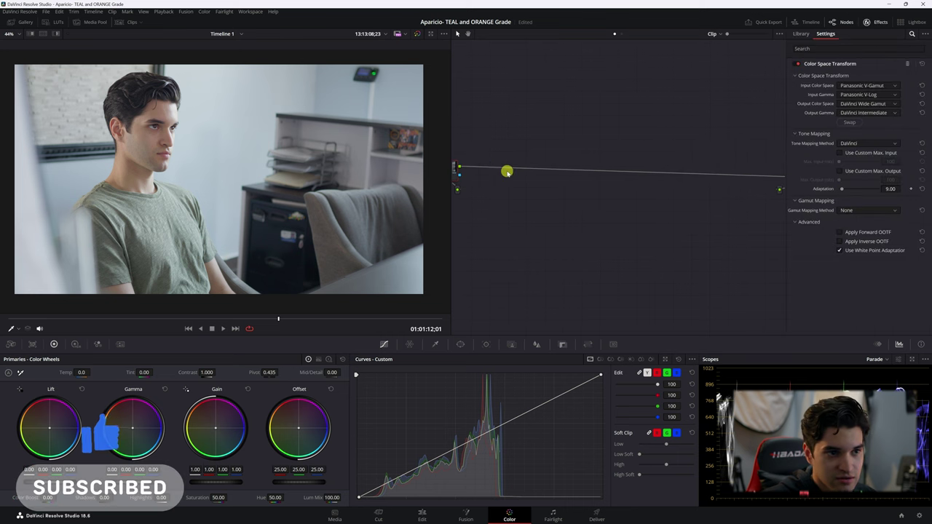
drag(453, 166, 475, 164)
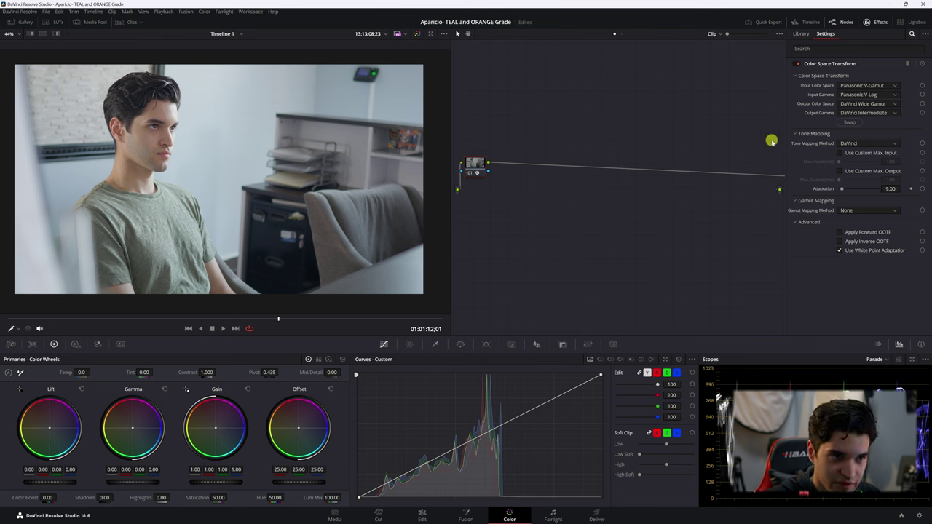
click(863, 23)
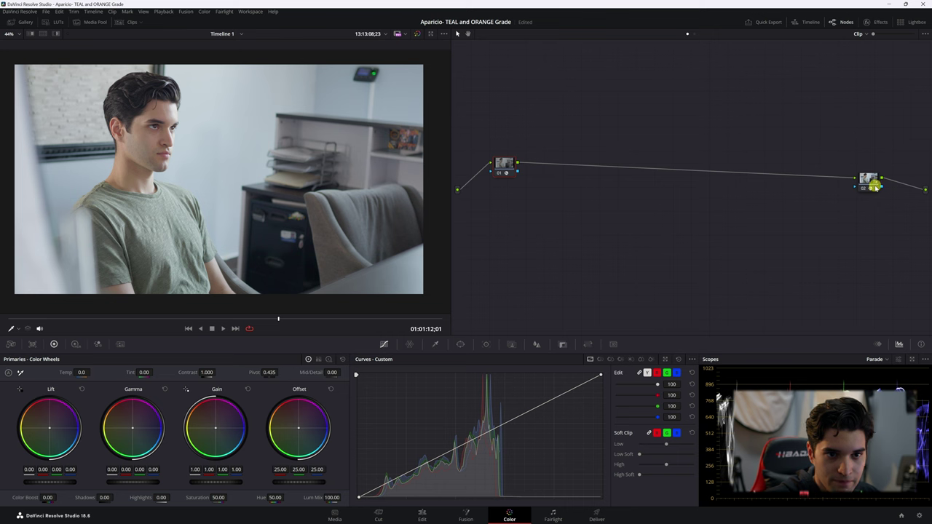
drag(873, 183, 756, 168)
click(866, 23)
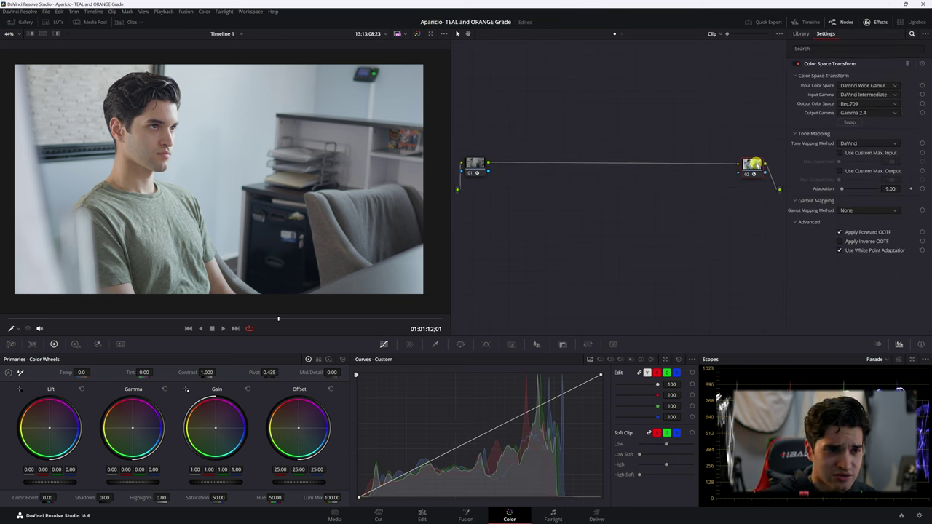
drag(475, 164, 478, 160)
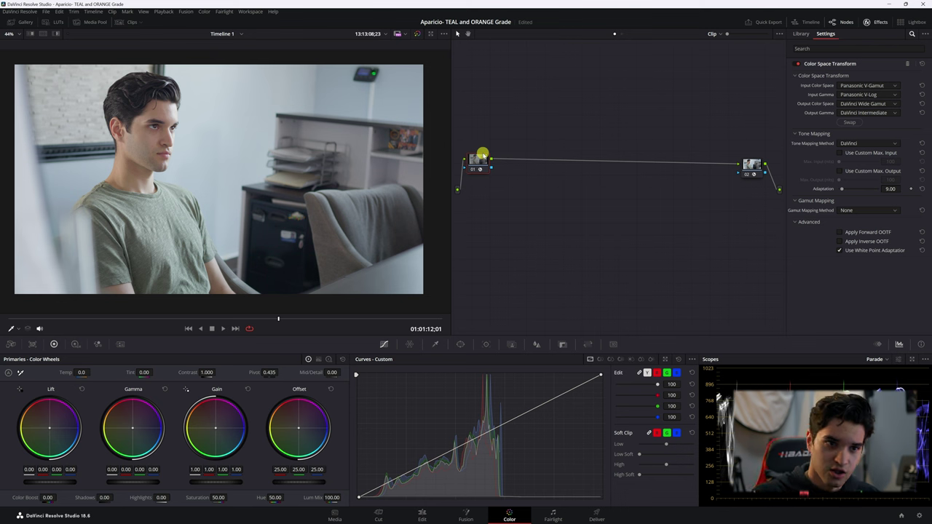
drag(482, 154, 476, 161)
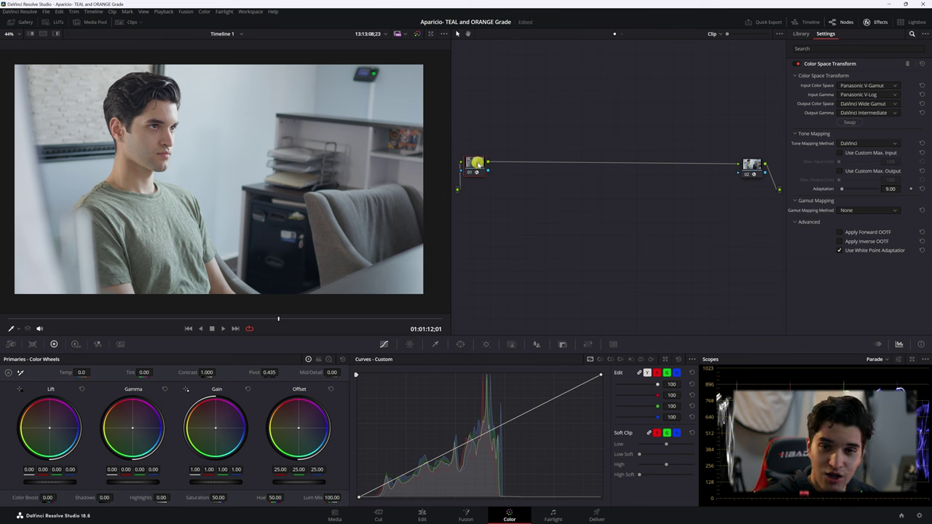
drag(756, 164, 766, 163)
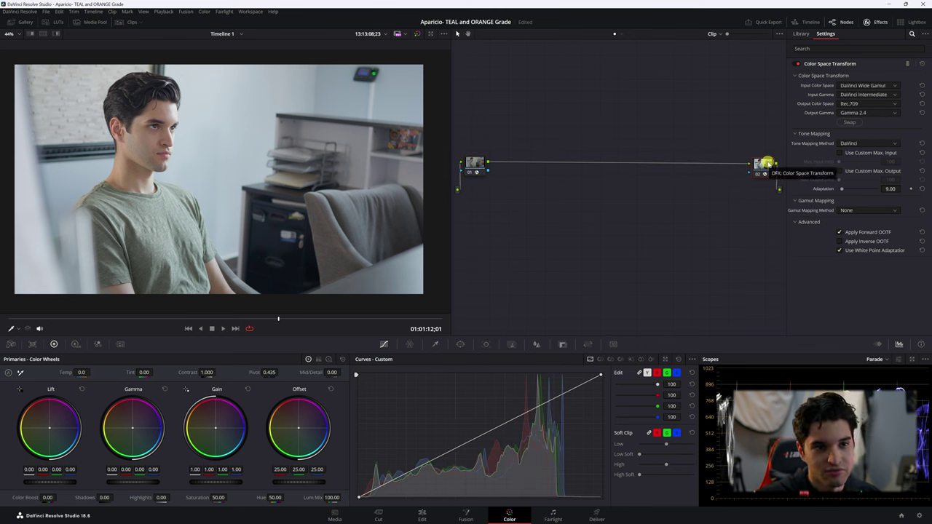
click(473, 162)
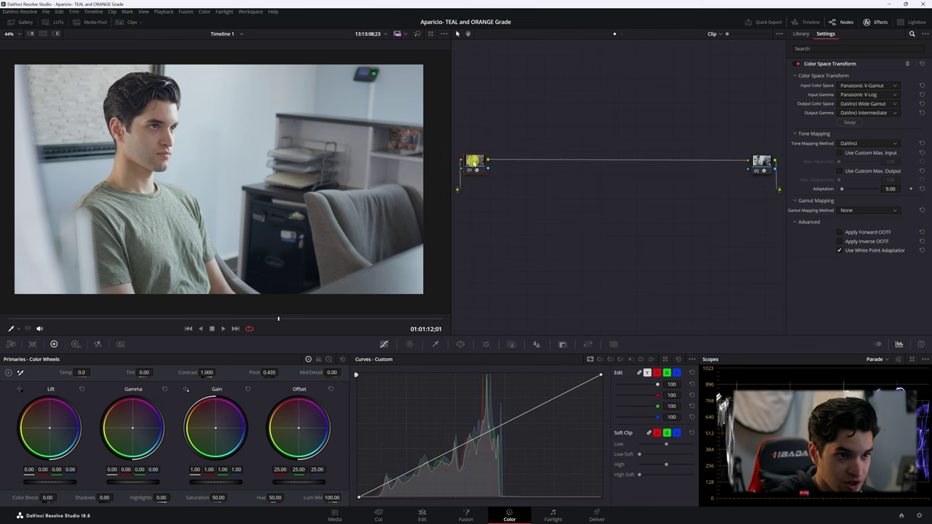
click(761, 162)
key(ctrl+d)
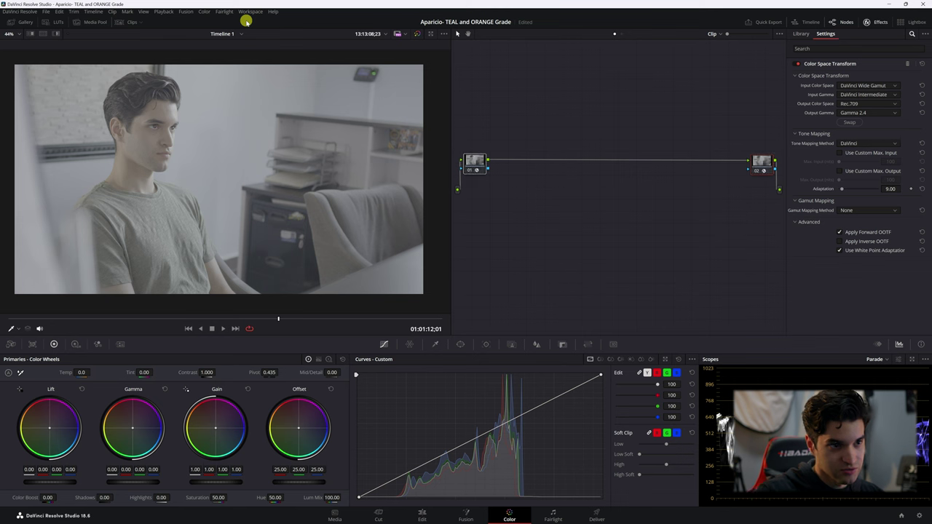
key(ctrl+d)
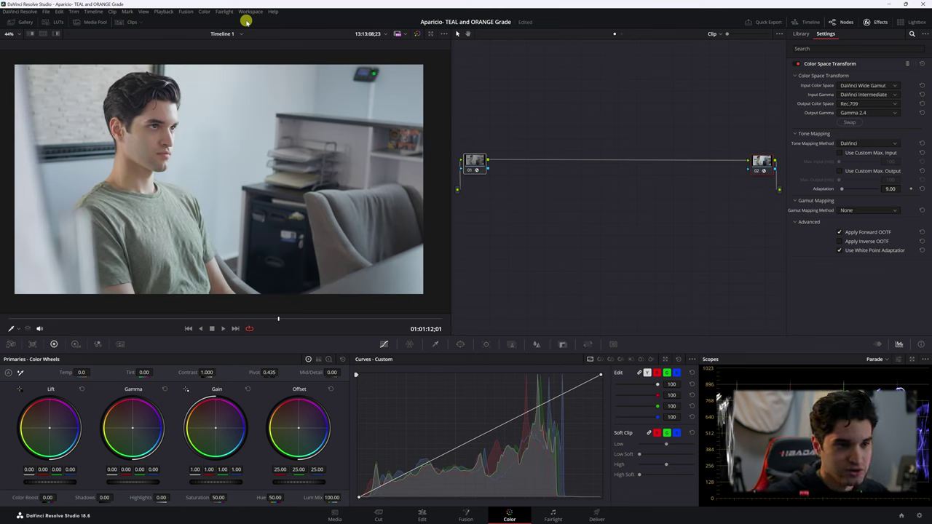
click(472, 160)
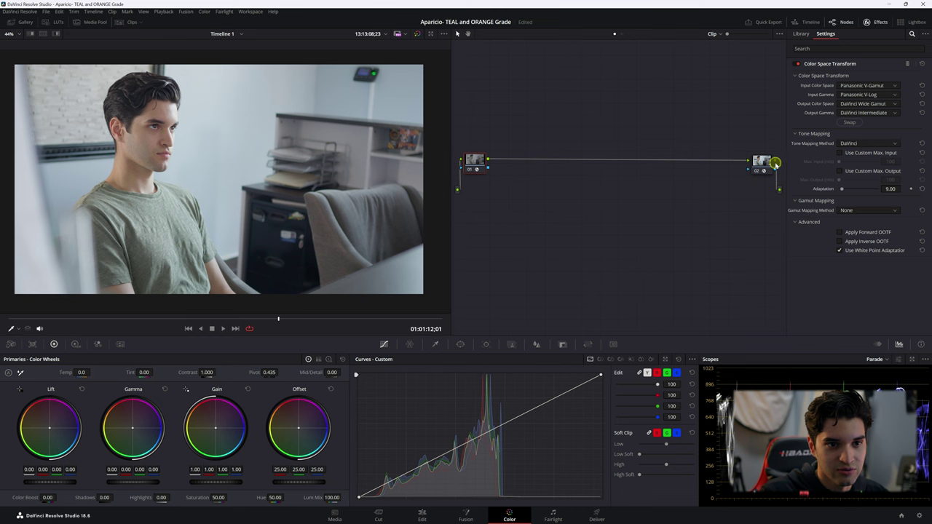
click(870, 23)
Add a serial node after the input conversion node and place it below.
click(482, 169)
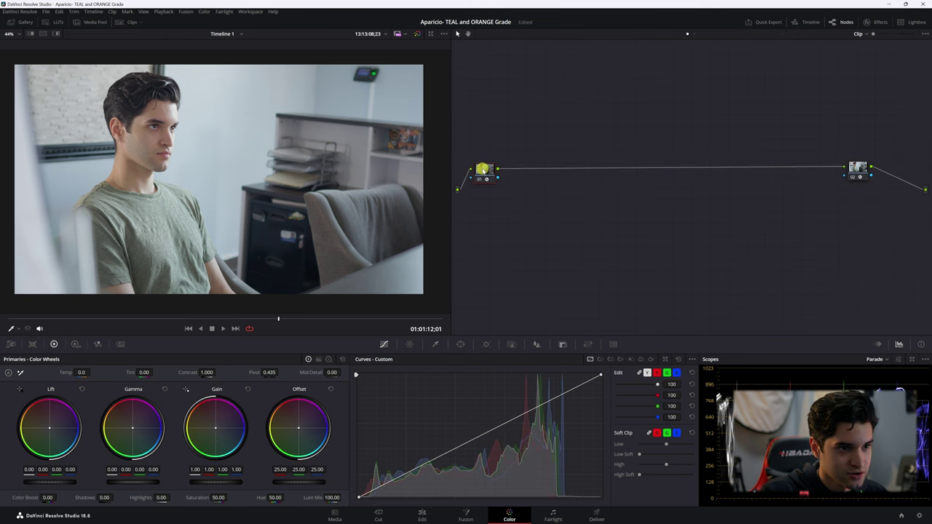
key(alt+s)
drag(520, 182, 493, 212)
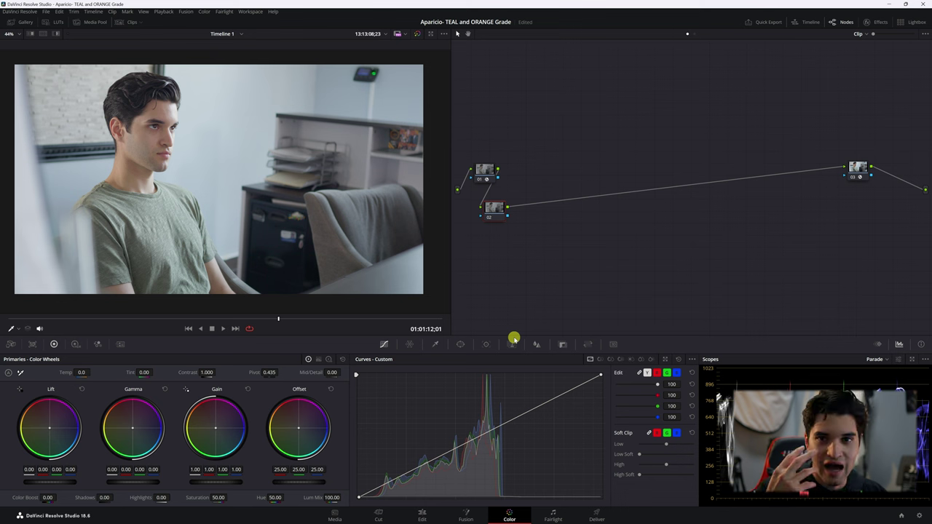
Set the new node's Gain to 0.90, Lift to -0.03 and Gamma to -0.01.
drag(215, 481, 183, 481)
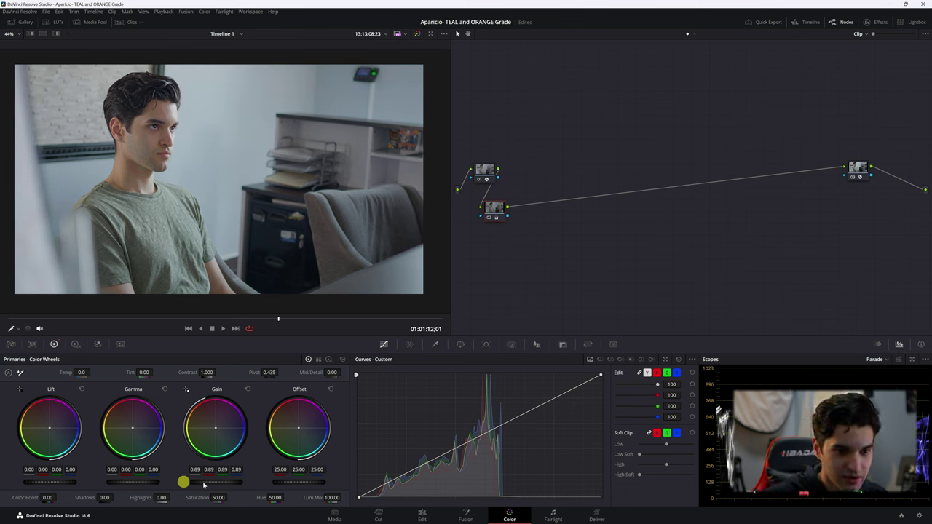
drag(204, 484, 219, 483)
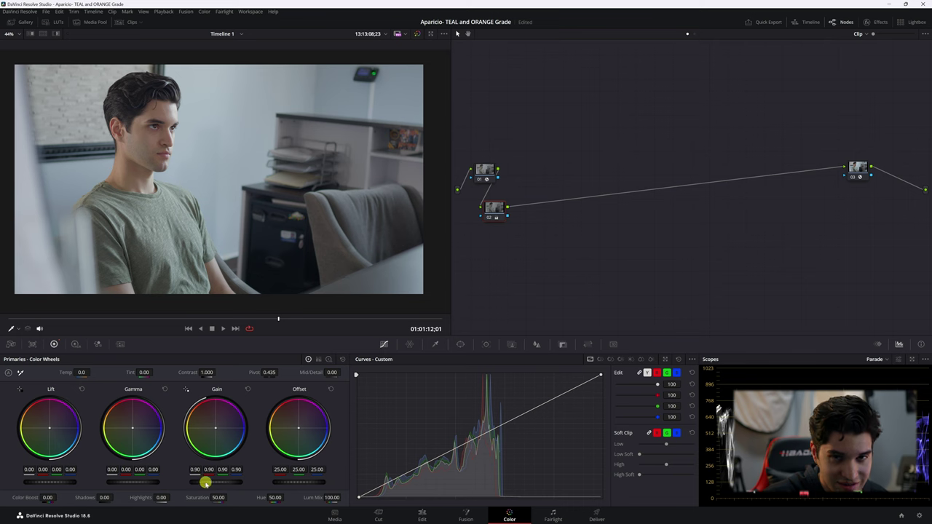
click(677, 440)
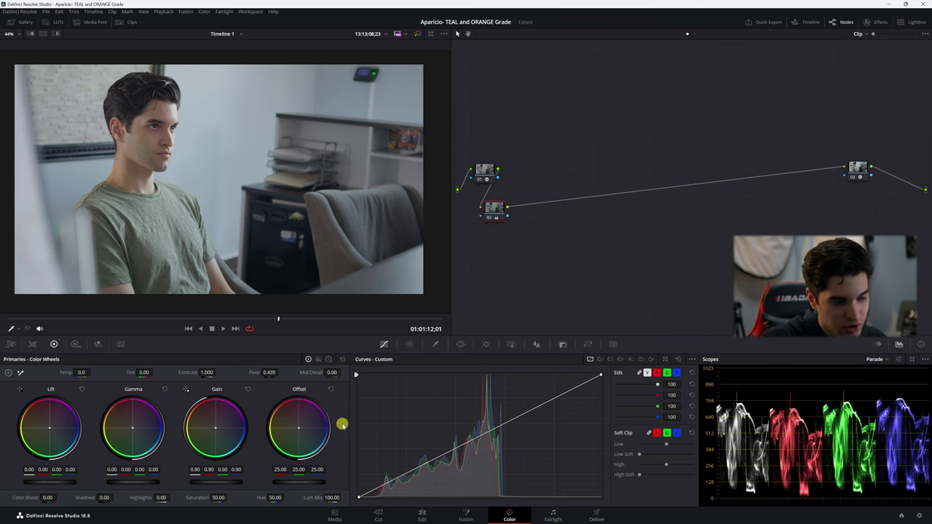
drag(50, 482, 49, 511)
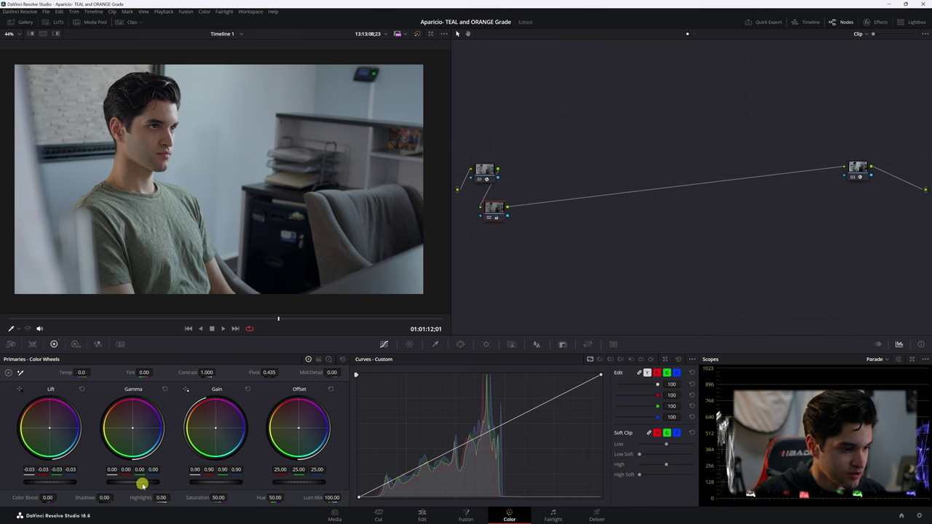
drag(141, 483, 127, 482)
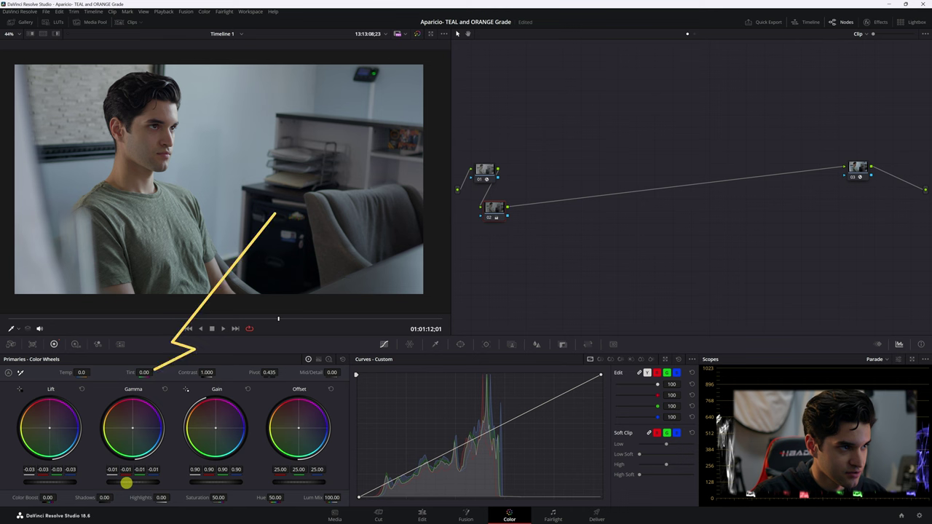
Label the new node PRI.
drag(490, 224, 493, 220)
right_click(494, 220)
click(513, 231)
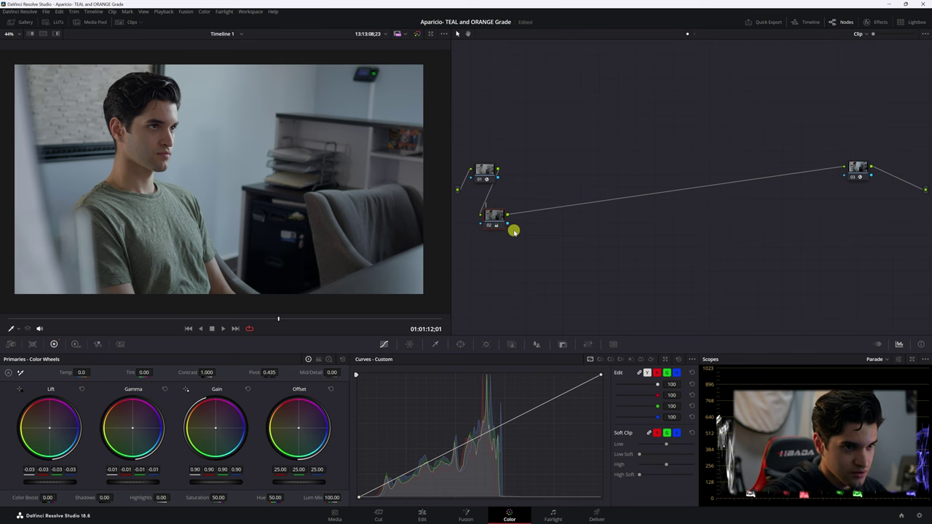
text(PRI)
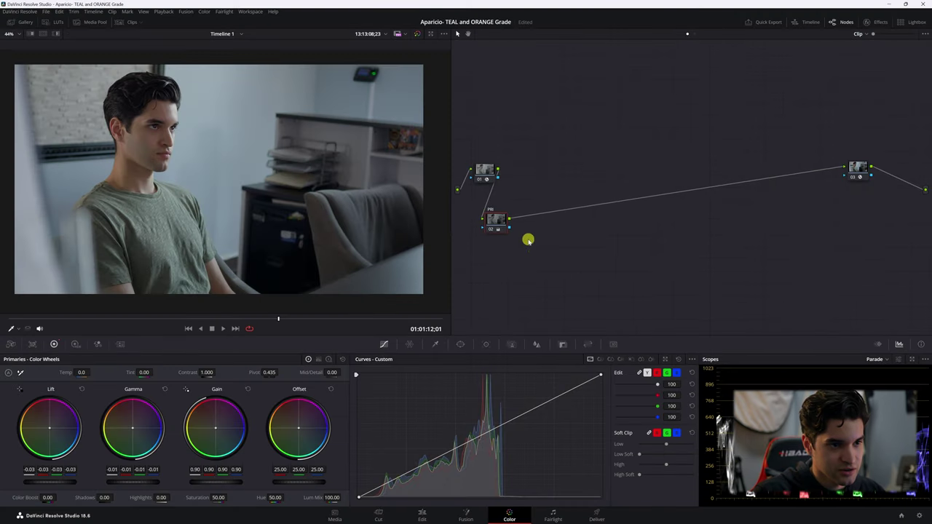
Add a serial node after PRI and select it.
drag(498, 219, 495, 216)
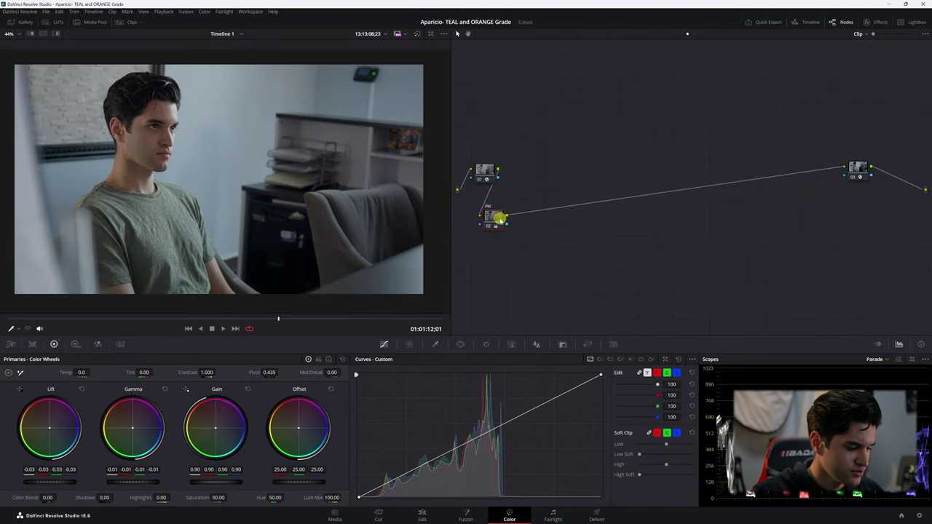
key(alt+s)
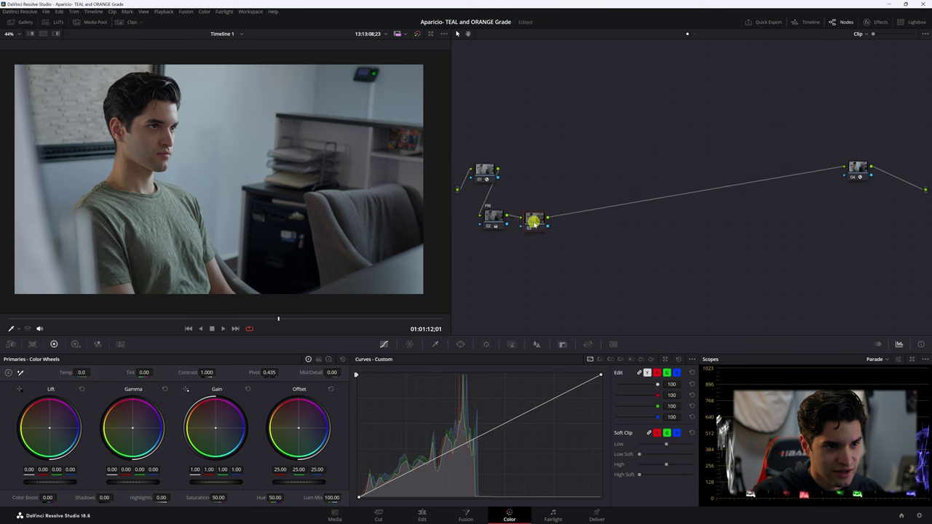
right_click(495, 217)
mouse_move(547, 257)
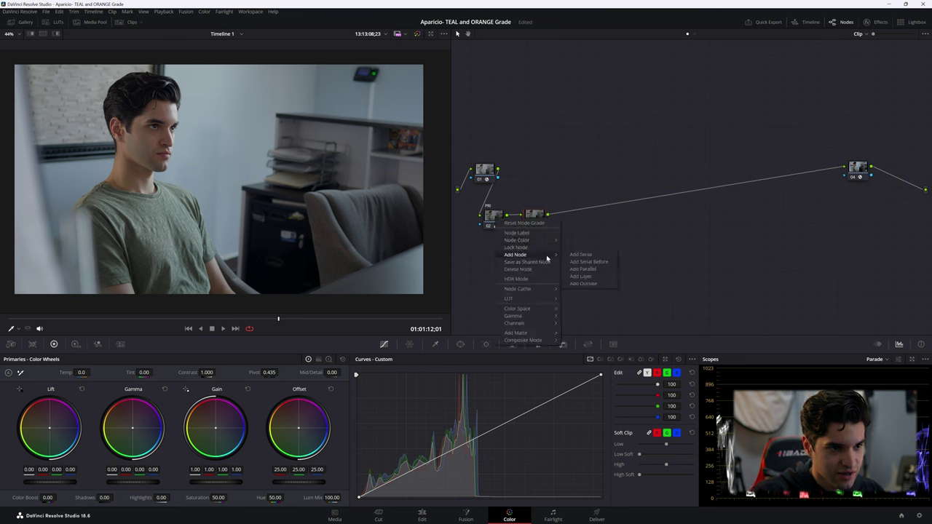
click(586, 255)
click(535, 217)
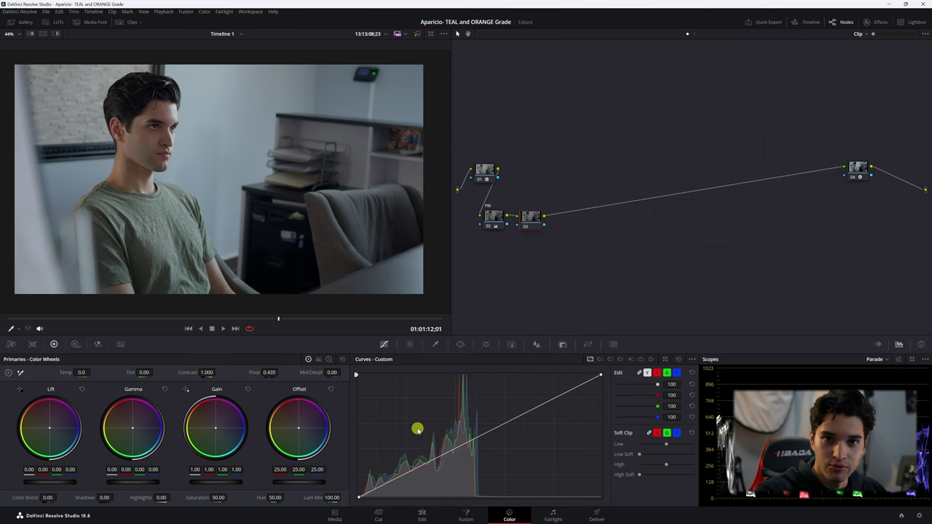
Build a contrast S-curve: pull a shadow point down and raise a midtone point.
click(399, 476)
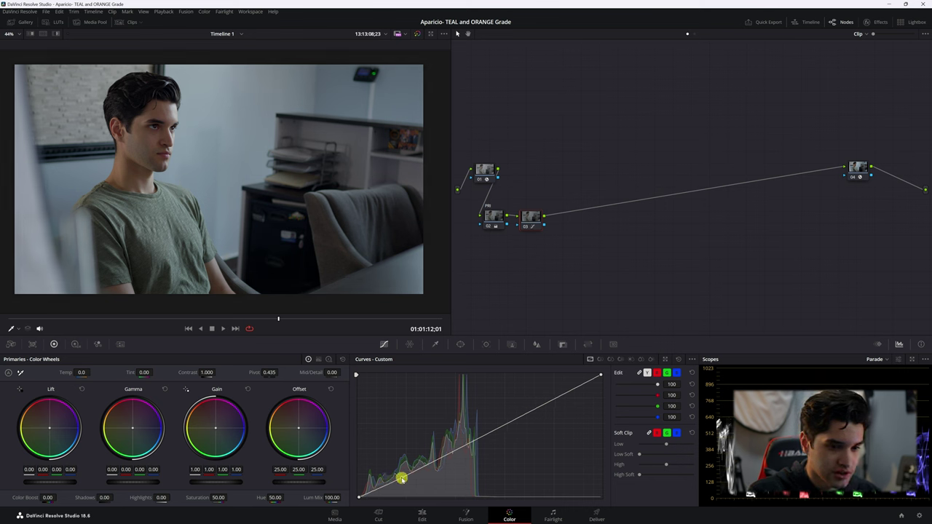
drag(401, 479, 406, 483)
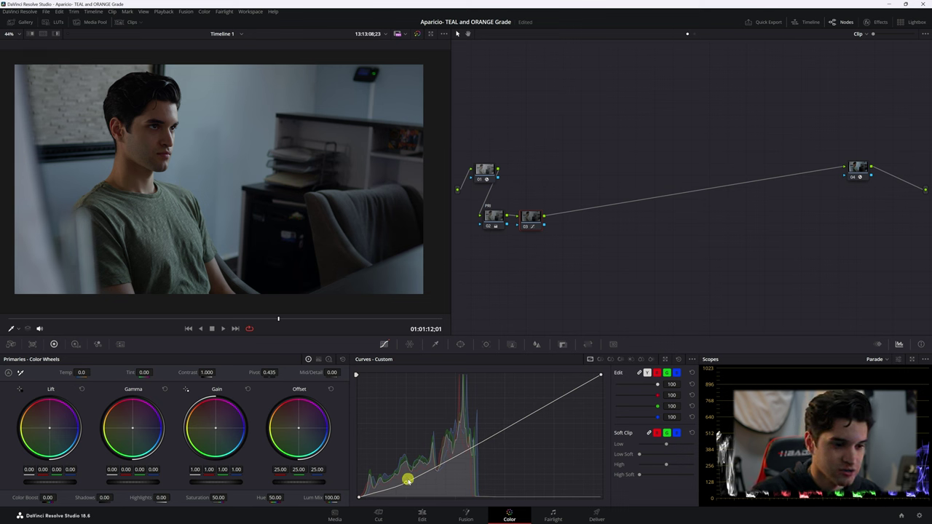
drag(486, 438, 501, 421)
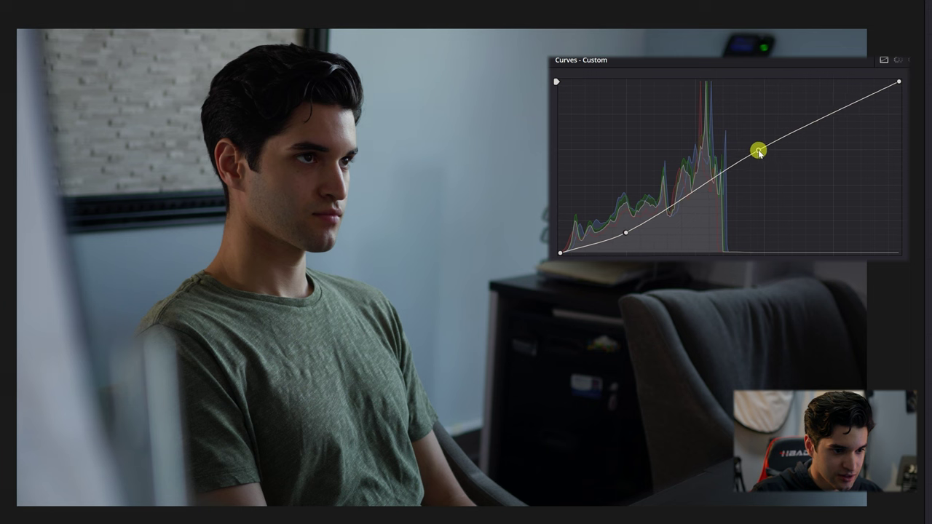
drag(759, 148, 760, 139)
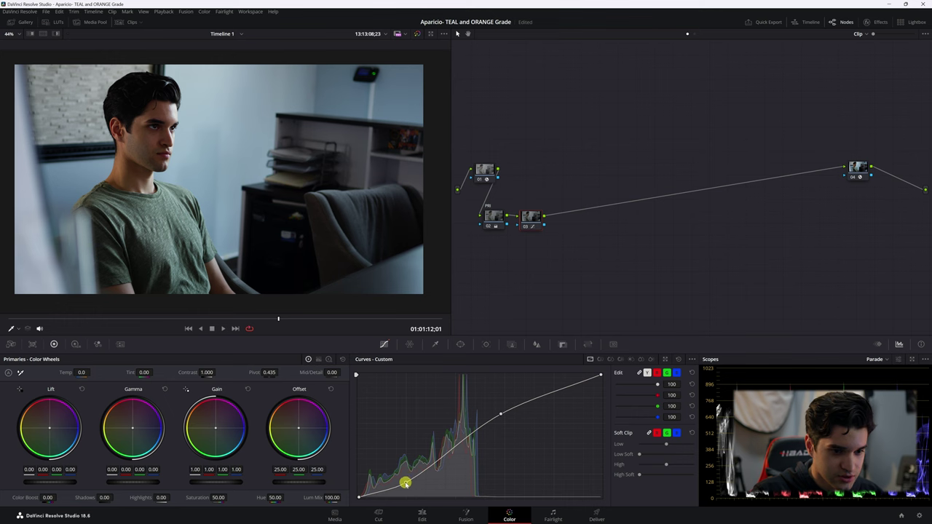
drag(406, 482, 405, 481)
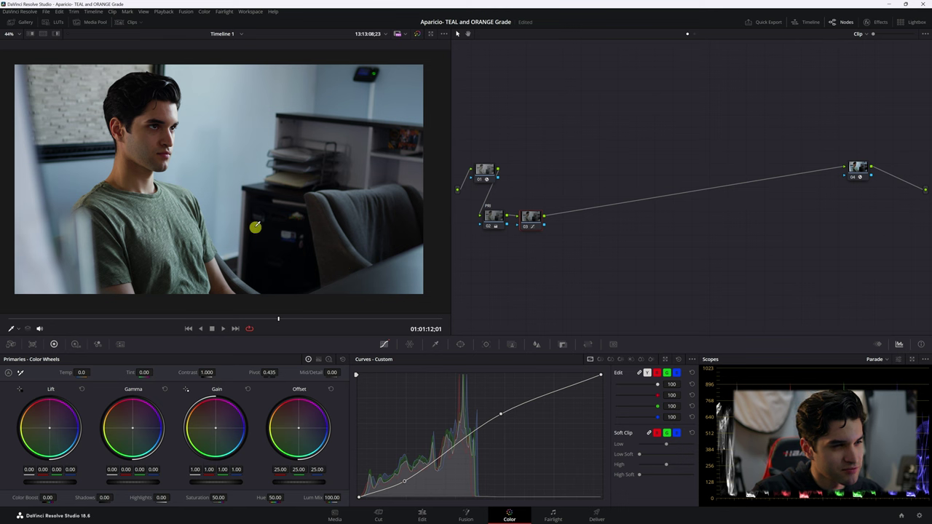
scroll(279, 238, down, 1)
scroll(279, 238, up, 1)
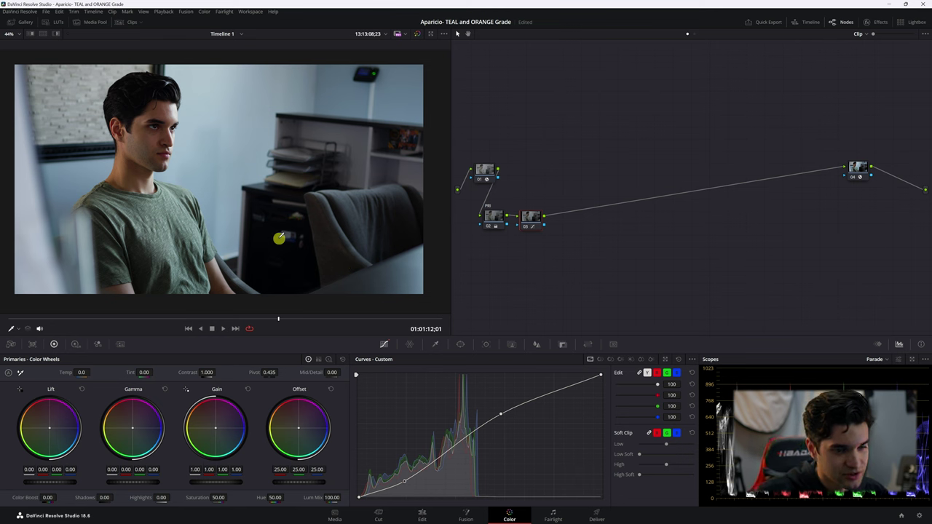
Label the curve node CURVES and add another serial node after it.
right_click(521, 218)
click(536, 231)
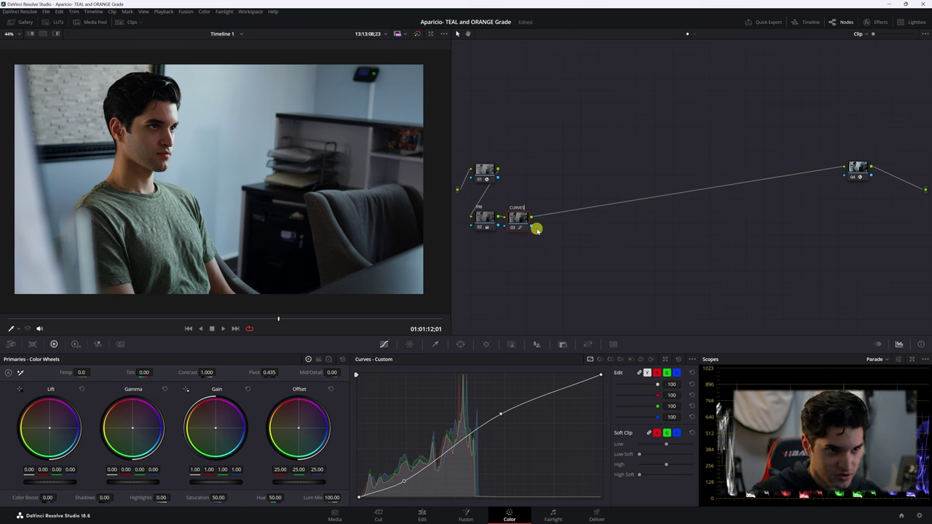
key(alt+s)
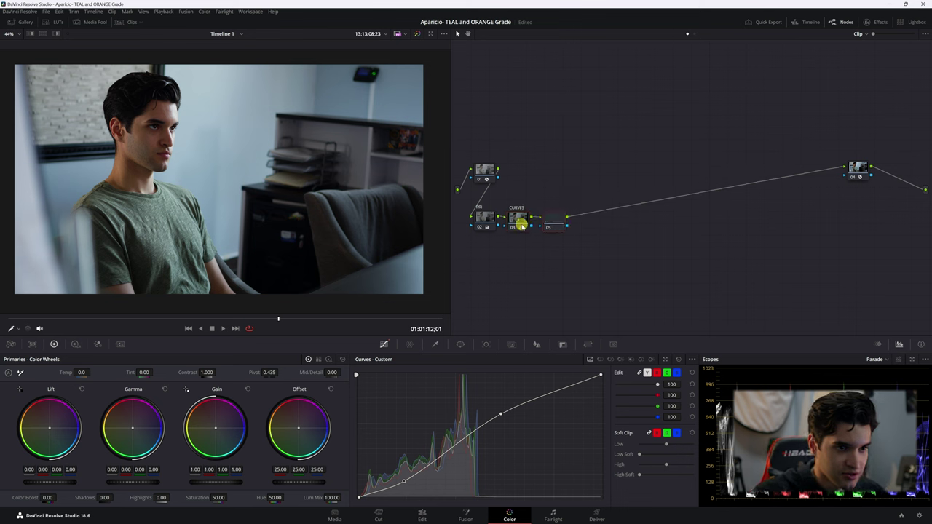
Label the new node WB, switch scopes to Vectorscope, and warm its Offset to 25.41/24.70/24.69.
right_click(557, 220)
click(584, 234)
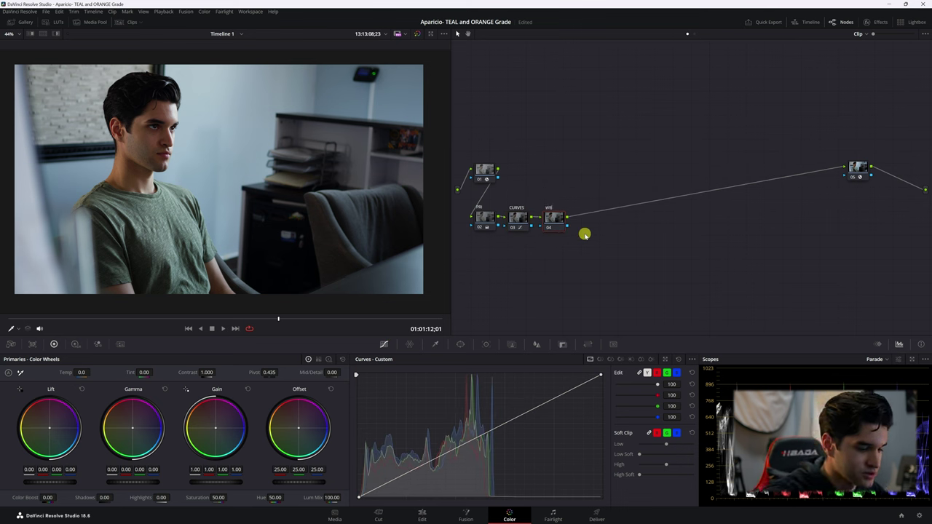
click(885, 360)
click(889, 387)
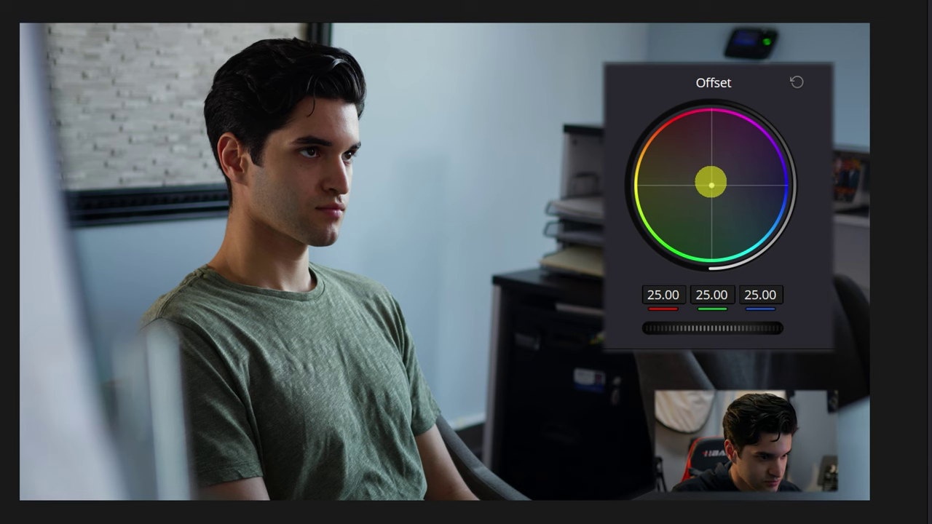
drag(299, 429, 300, 428)
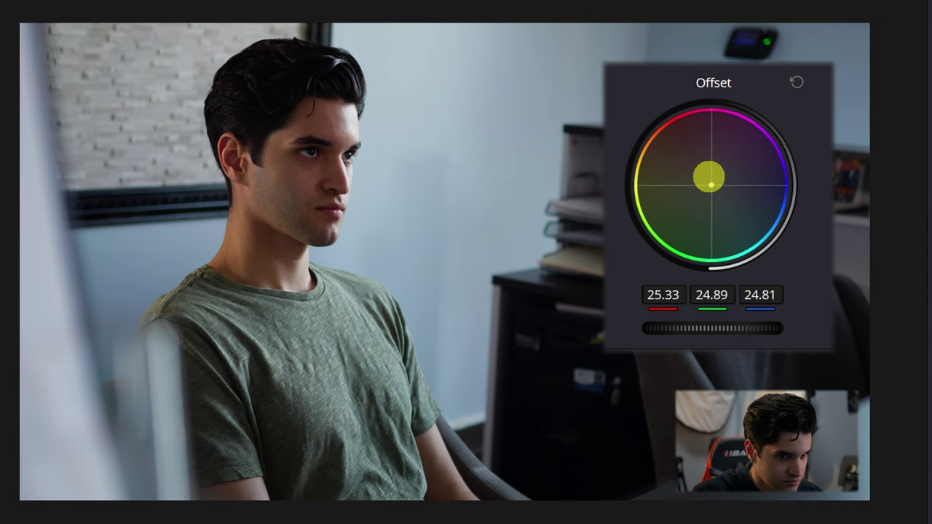
drag(708, 177, 708, 174)
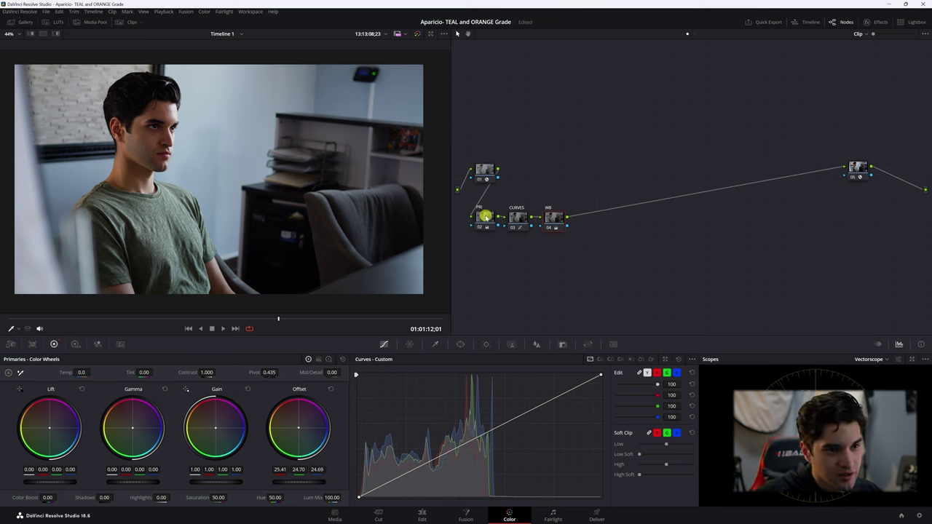
Lower PRI's saturation to 45 and add a serial node after WB.
click(485, 216)
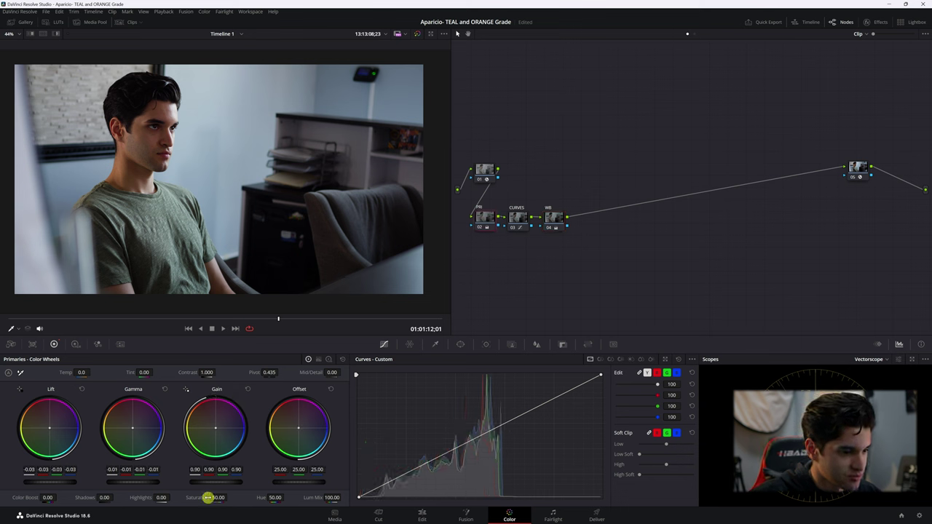
drag(219, 498, 216, 497)
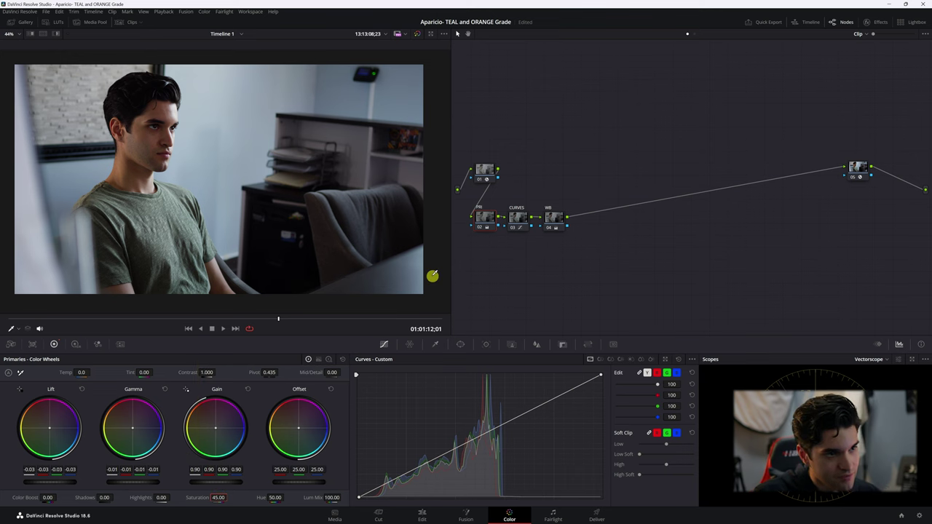
scroll(276, 235, up, 6)
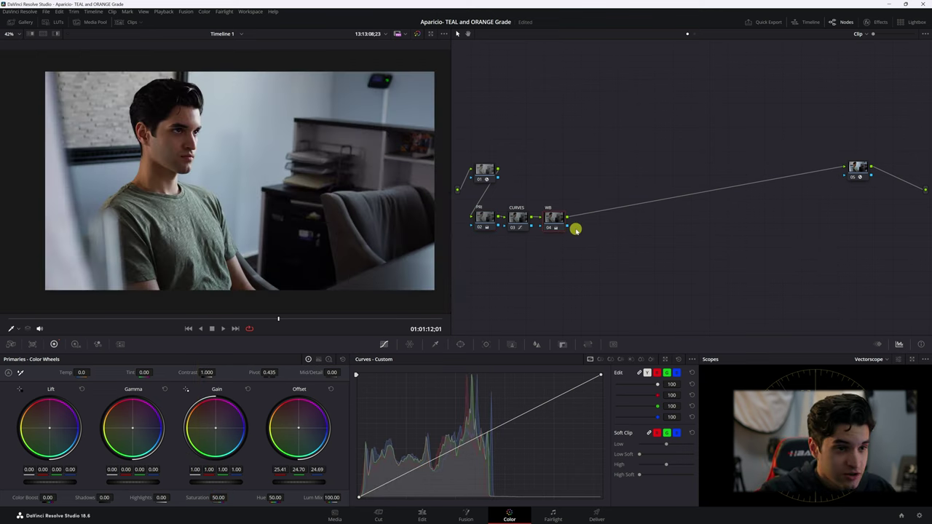
key(alt+s)
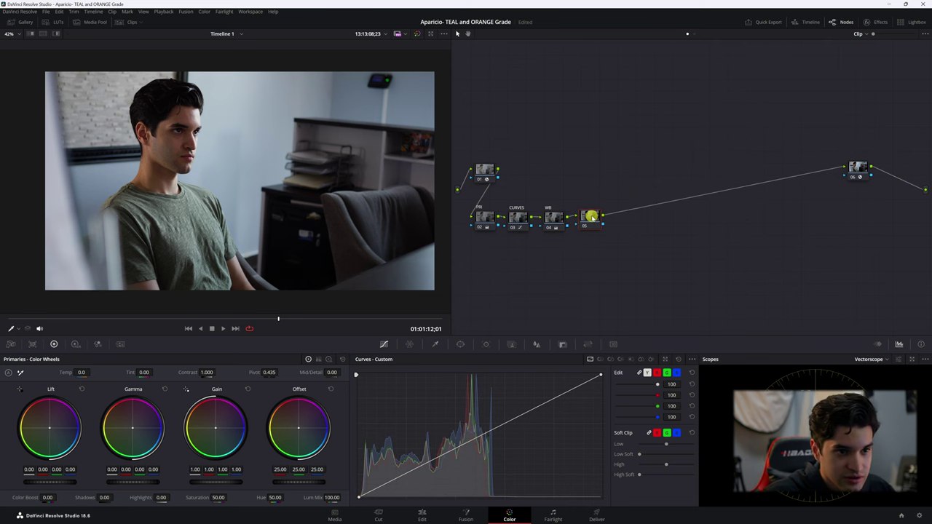
Label node 05 LOOK and shift its Offset toward teal (21.17/25.12/25.46).
right_click(591, 217)
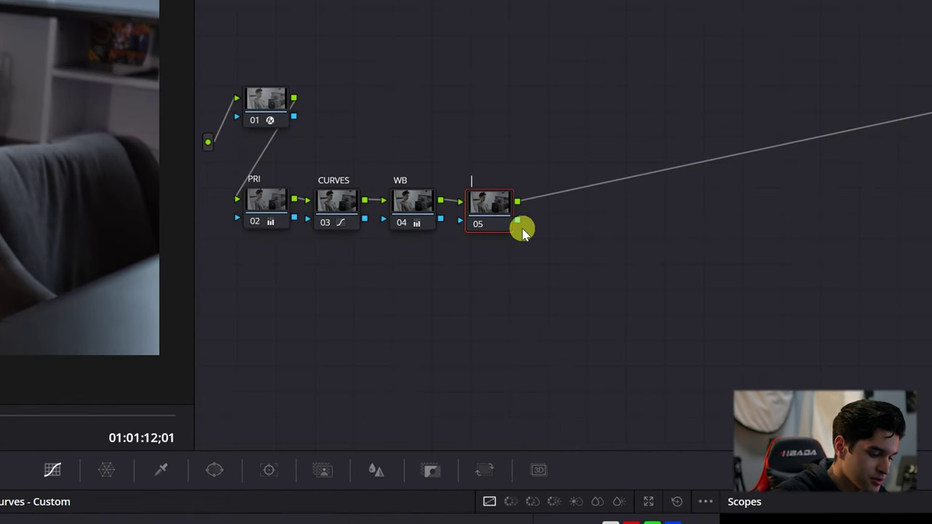
text(LOOK)
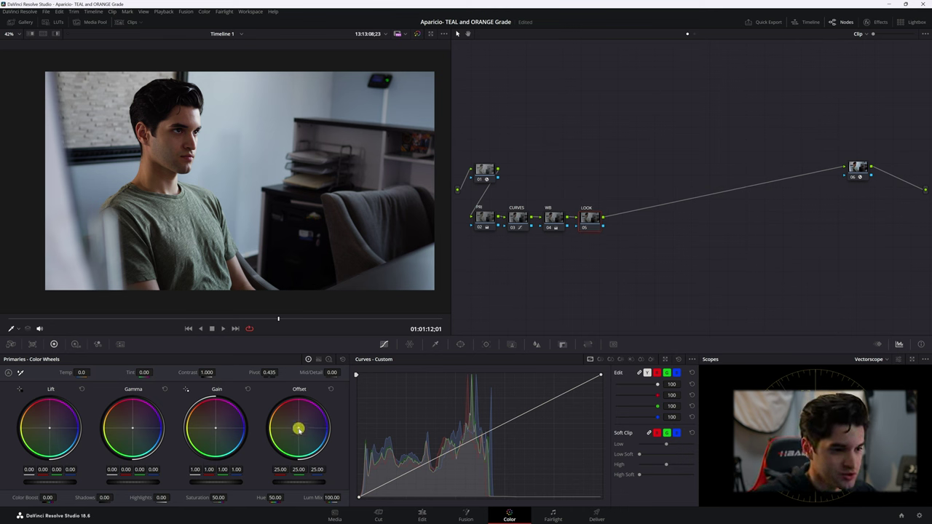
drag(299, 433, 299, 437)
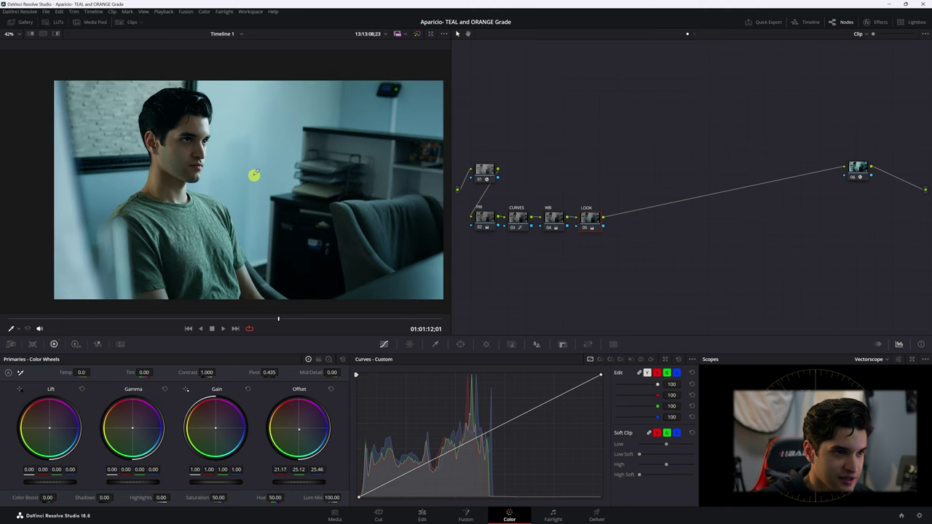
Give LOOK's Lift a barely warm tweak, ending at 0.00/0.01/-0.00/-0.00.
scroll(252, 183, up, 1)
scroll(252, 183, down, 1)
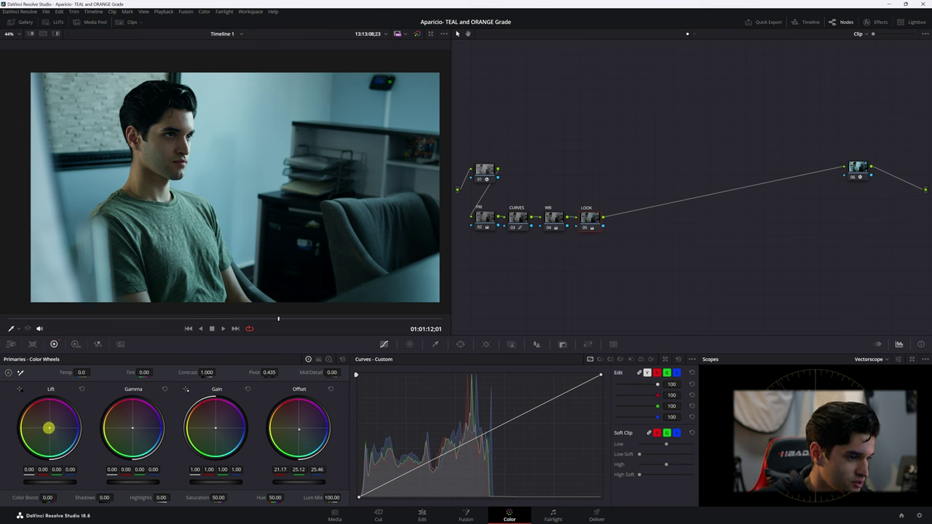
drag(47, 427, 46, 425)
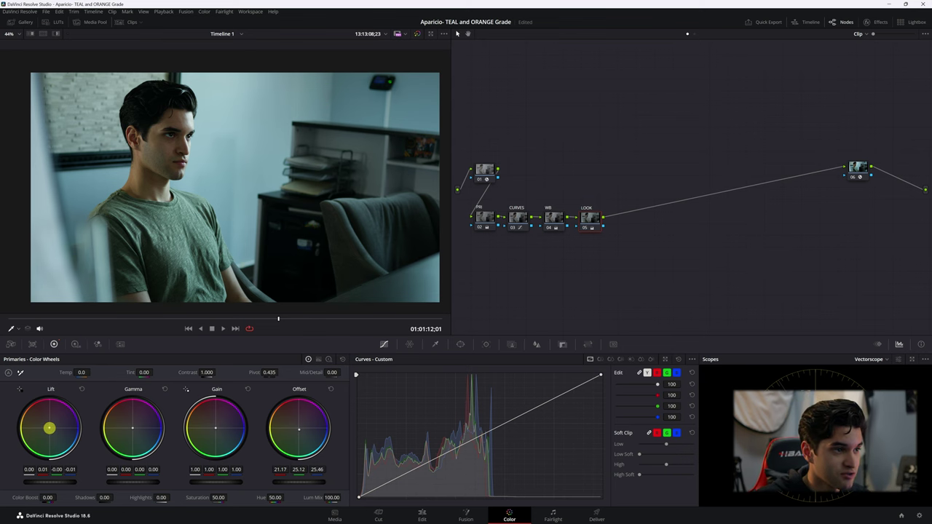
drag(49, 428, 46, 418)
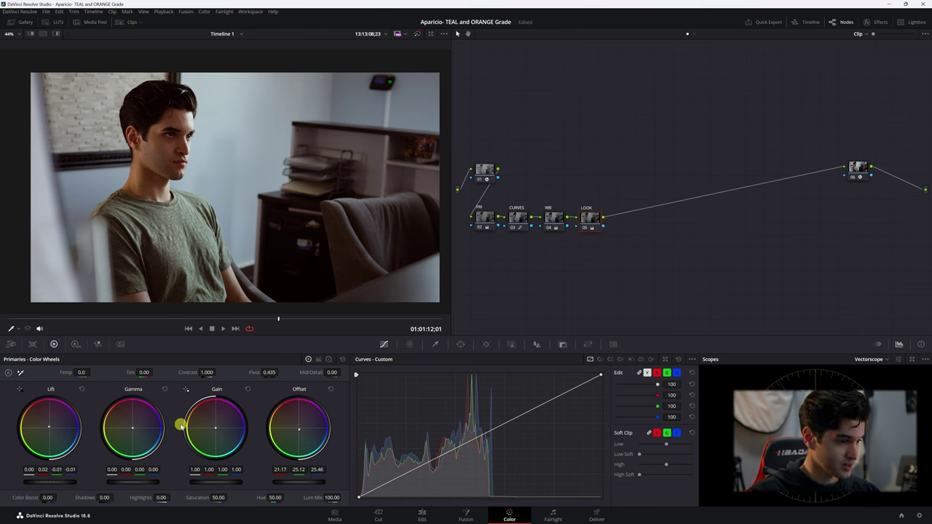
click(81, 389)
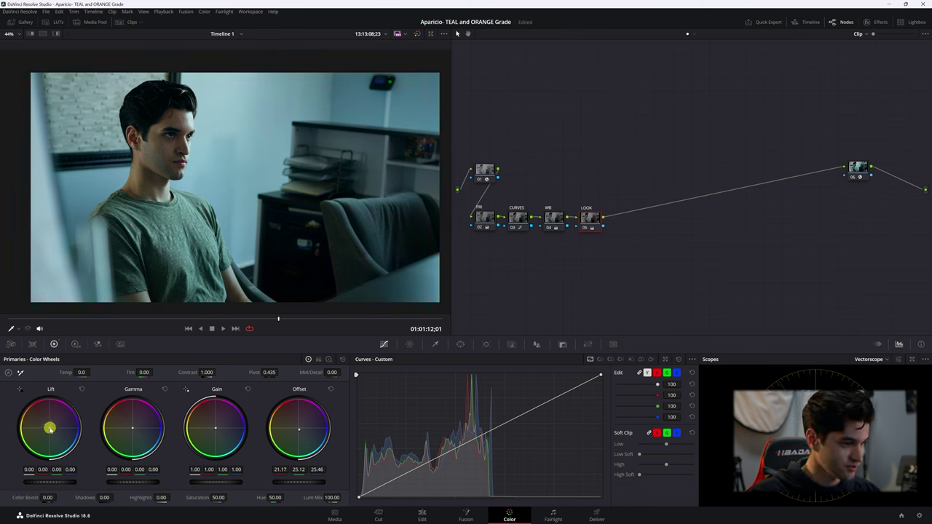
drag(49, 426, 48, 424)
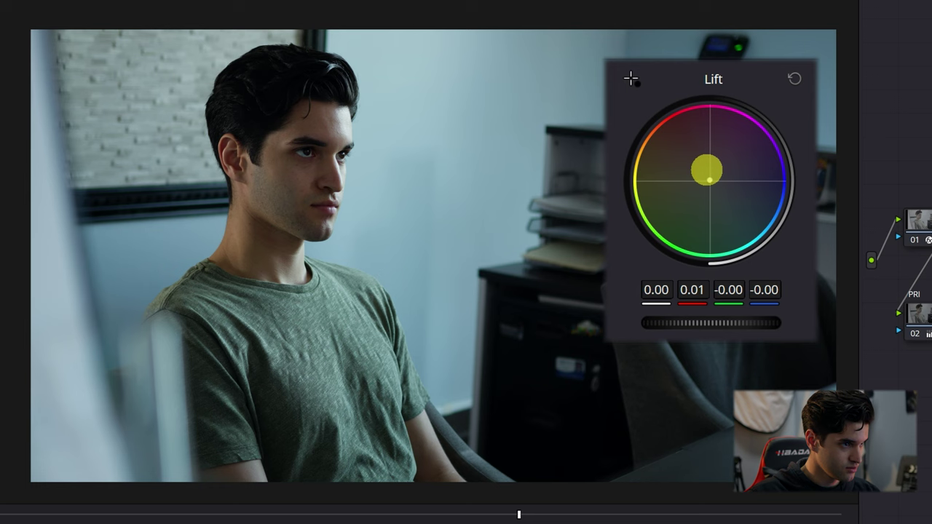
Bypass and re-enable the LOOK node to compare, then shift it right in the graph.
click(588, 218)
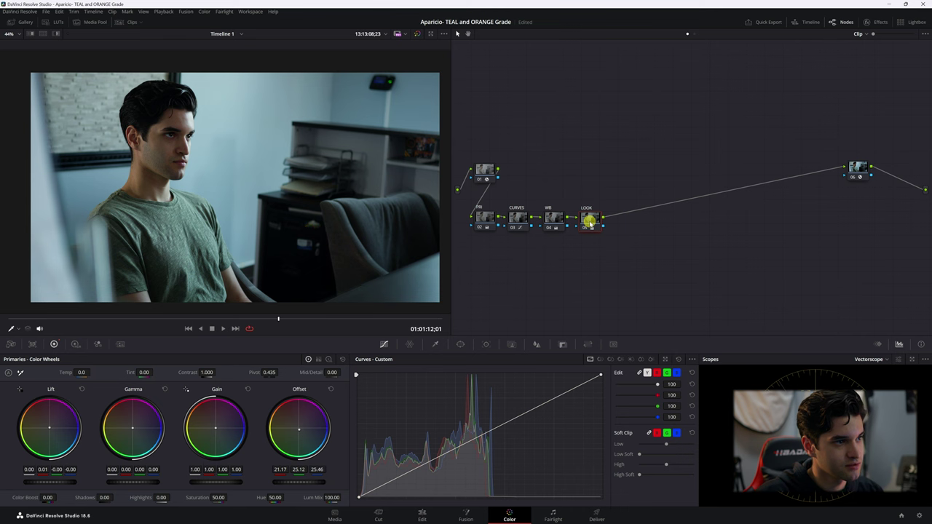
key(ctrl+d)
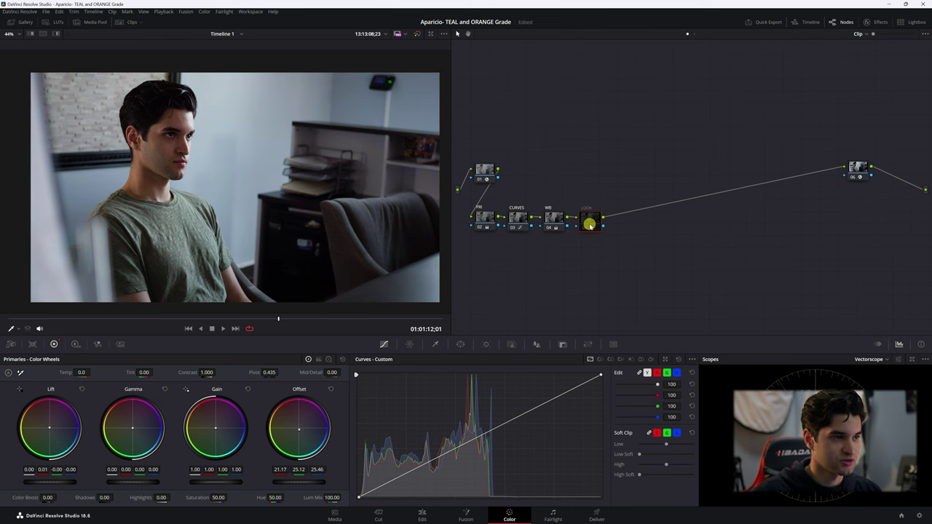
key(ctrl+d)
scroll(373, 214, down, 1)
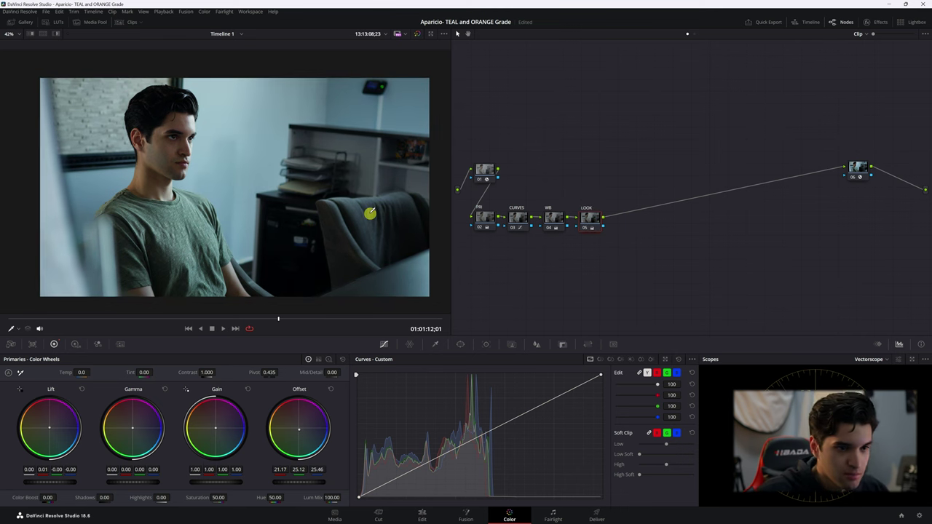
drag(587, 216, 594, 215)
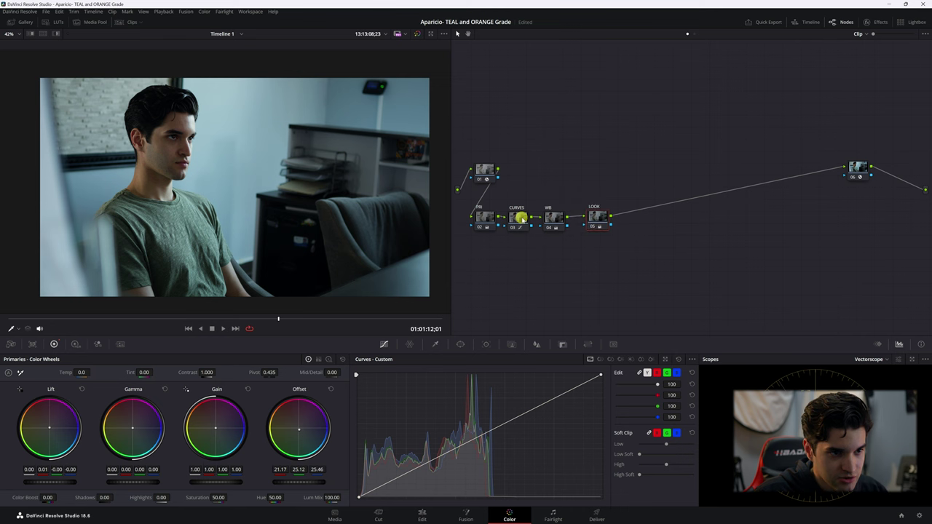
Review the CURVES node's curve, then add parallel node 06 beside LOOK and move LOOK above it.
click(514, 217)
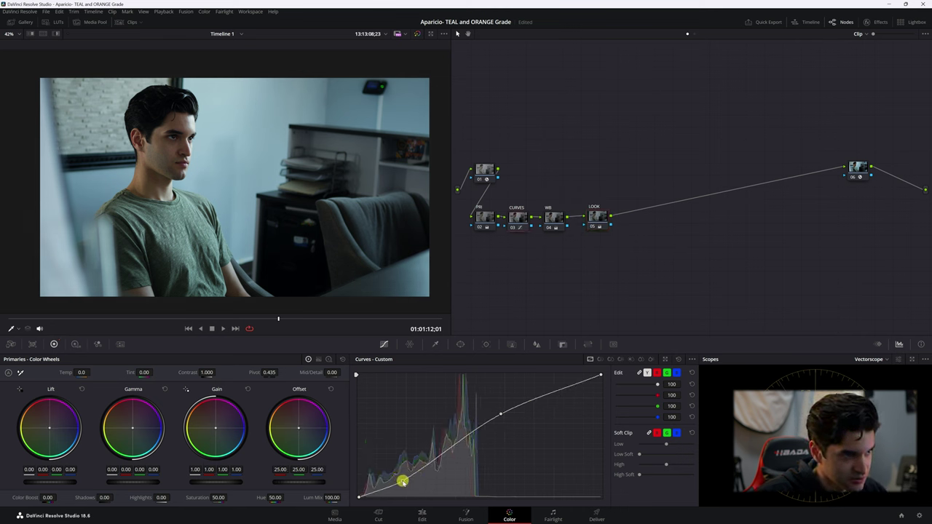
click(403, 481)
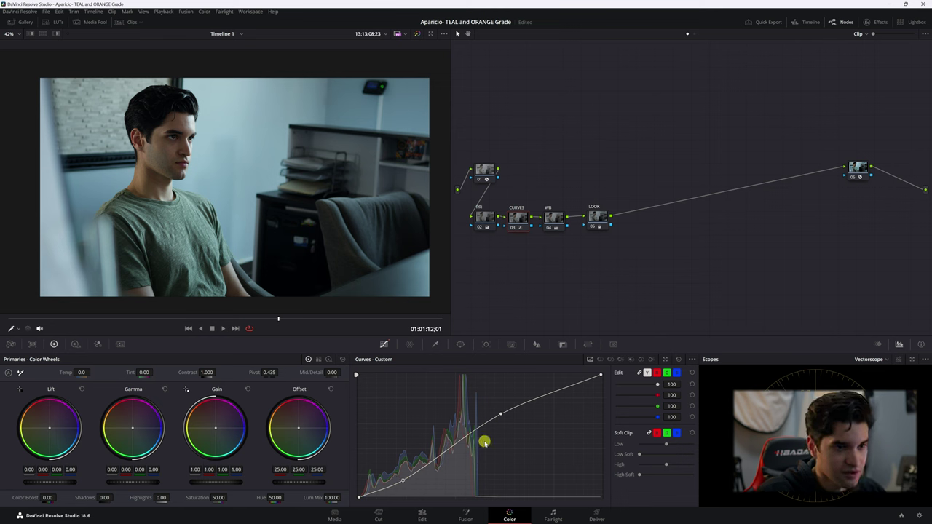
click(593, 216)
right_click(597, 218)
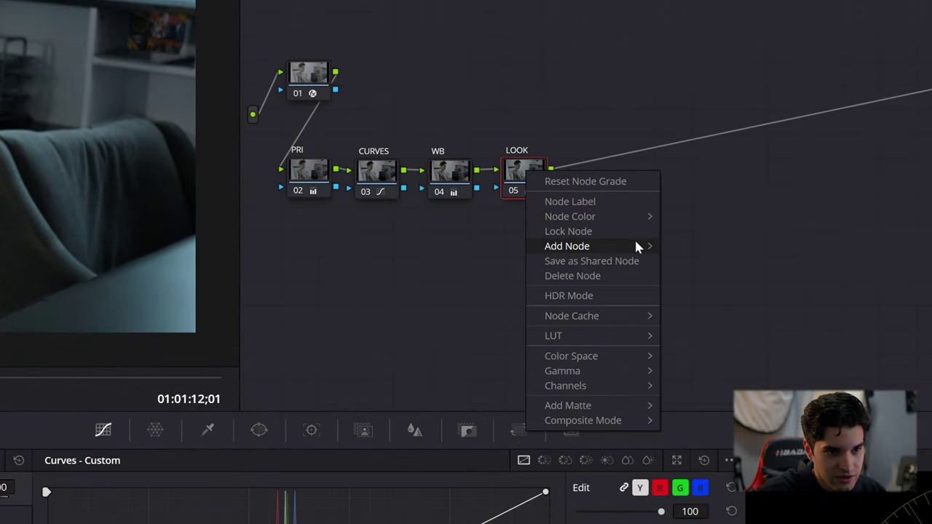
mouse_move(634, 245)
click(681, 275)
drag(546, 180, 528, 163)
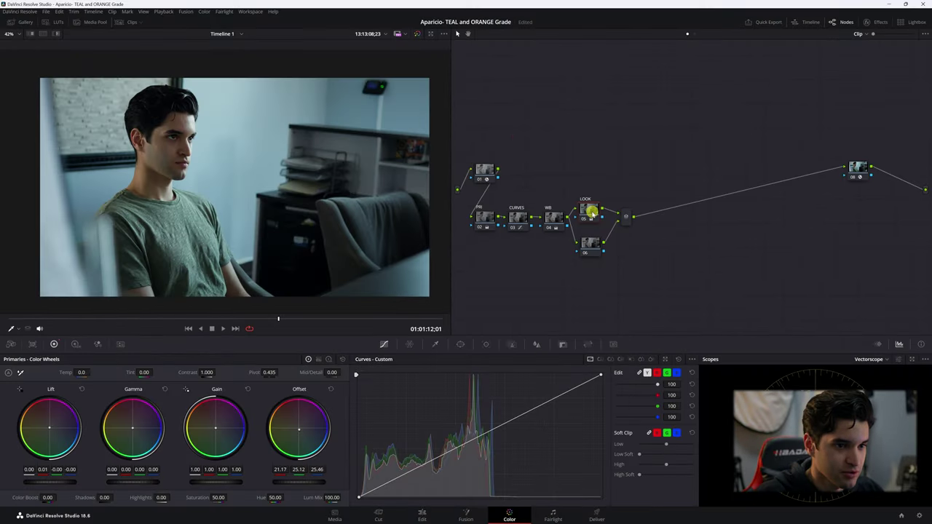
Select node 06 and zoom the viewer in onto the man's face.
right_click(530, 231)
key(Escape)
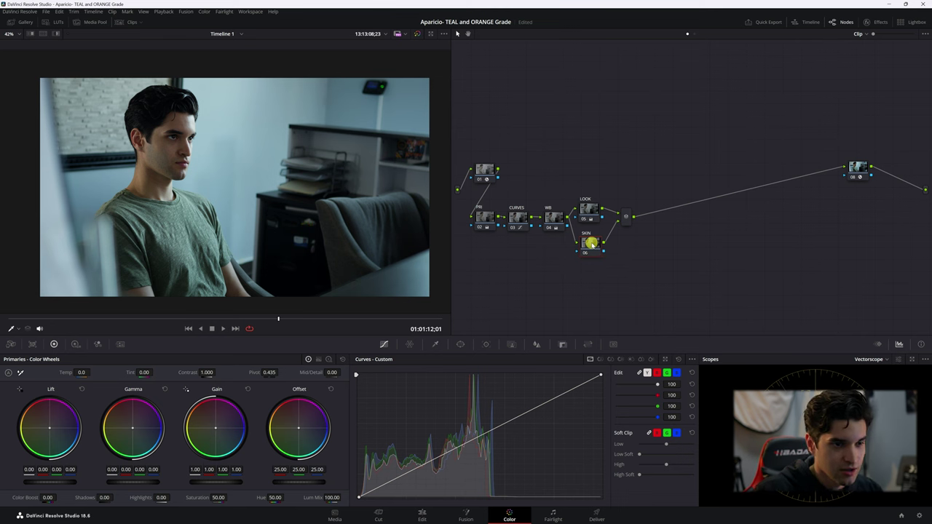
scroll(158, 140, up, 3)
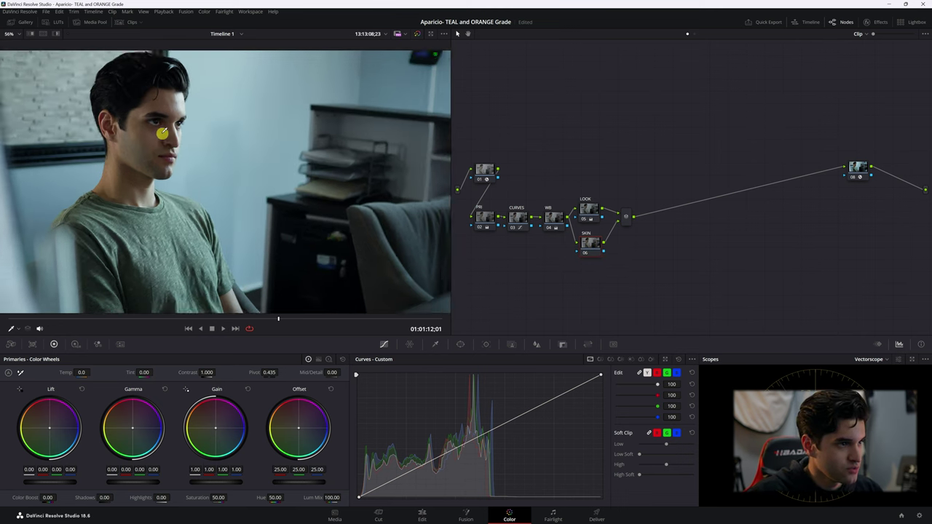
scroll(218, 163, up, 4)
drag(185, 161, 297, 190)
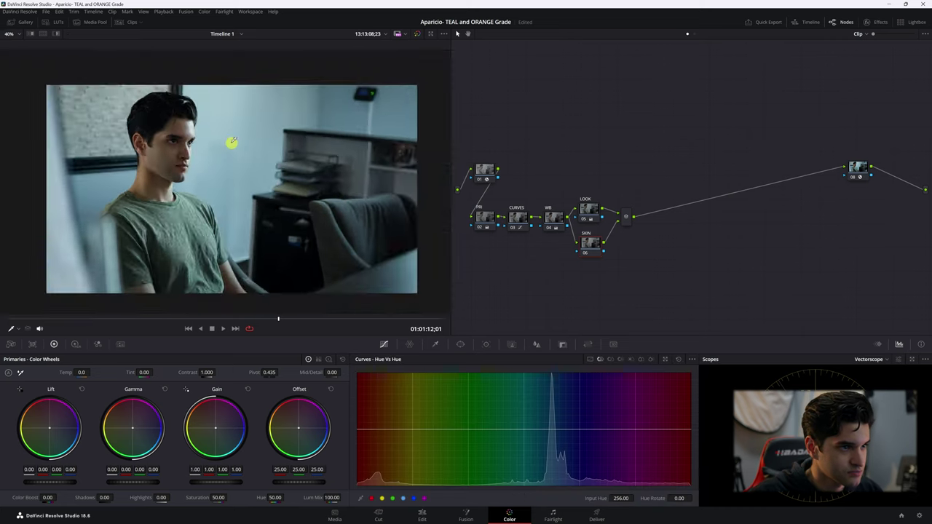
scroll(228, 142, up, 3)
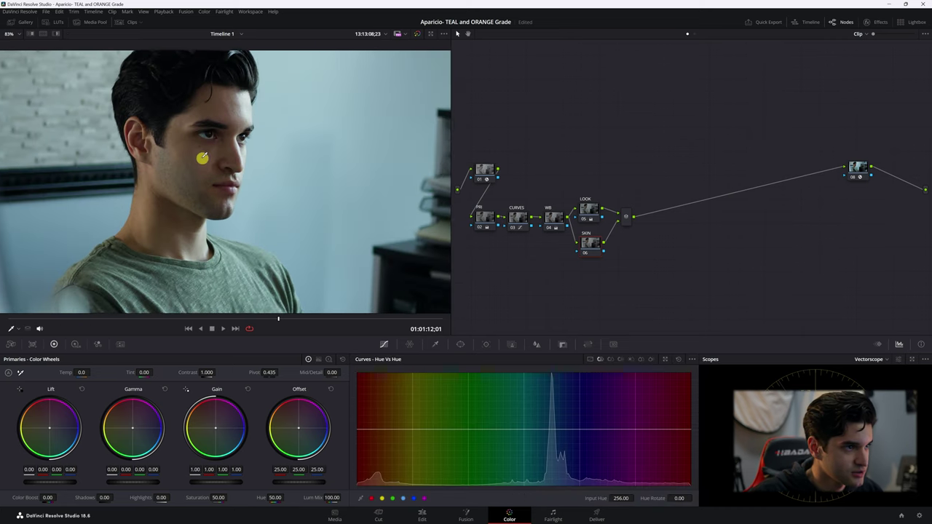
drag(200, 158, 281, 174)
scroll(281, 175, up, 3)
Sample the skin hue in Hue vs Sat and lower its saturation to 0.92.
click(610, 359)
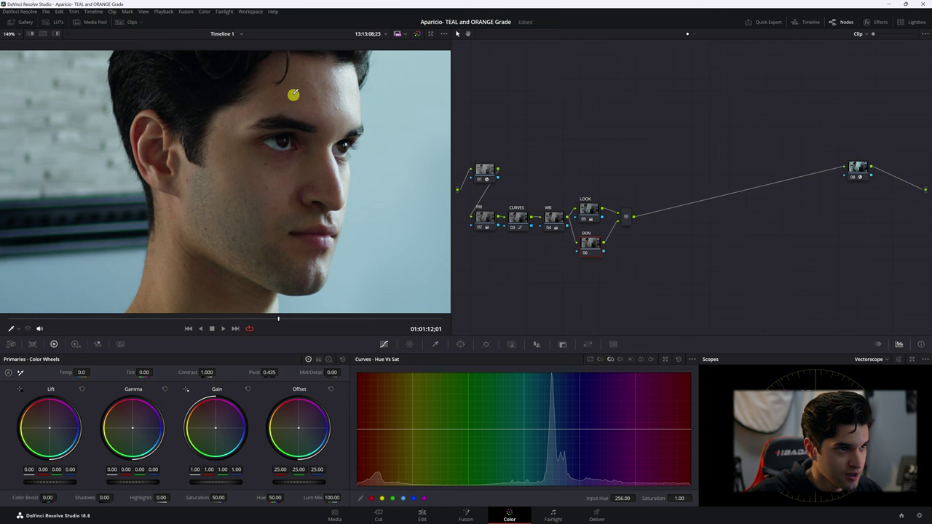
click(316, 102)
scroll(389, 189, down, 2)
scroll(375, 157, down, 5)
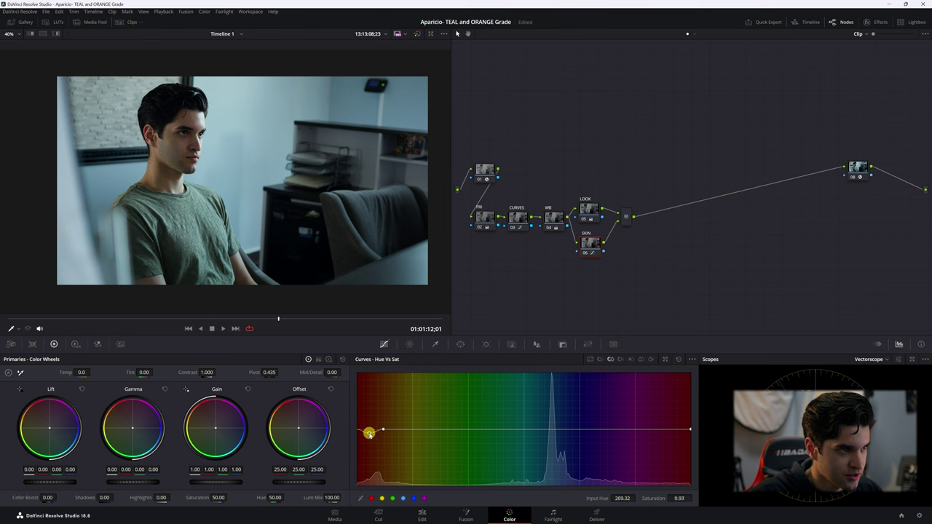
drag(369, 435, 367, 434)
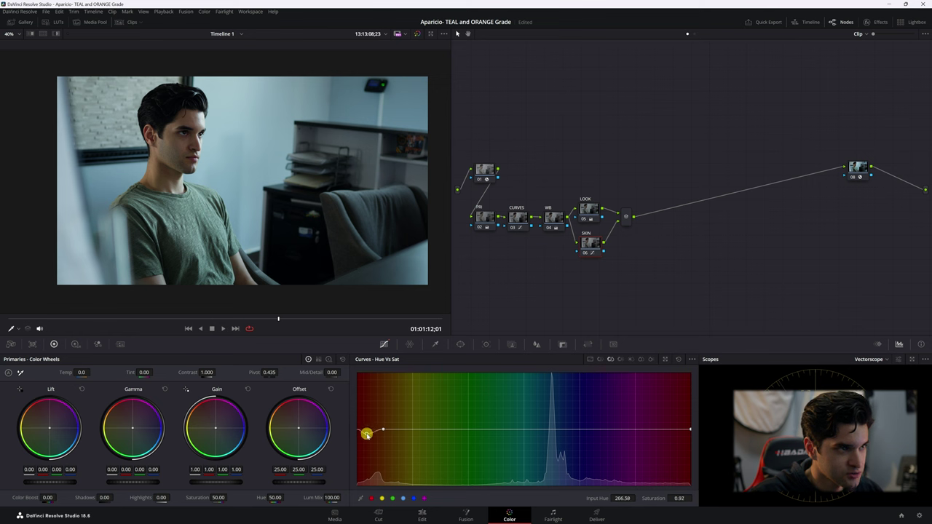
scroll(276, 235, down, 1)
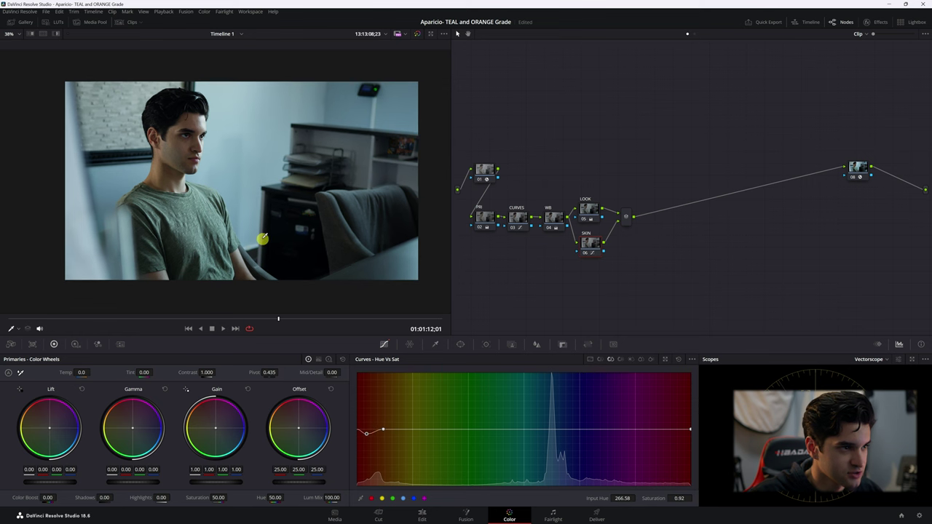
drag(277, 235, 230, 246)
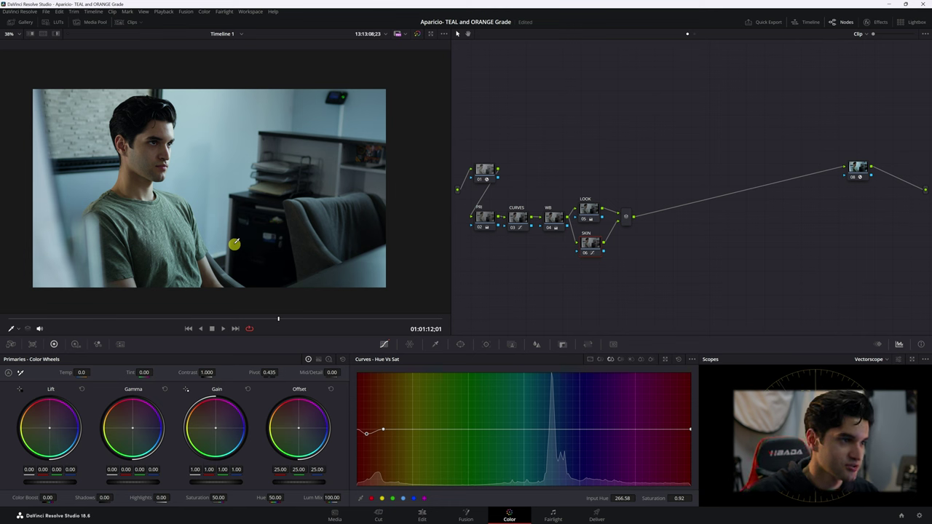
scroll(203, 143, up, 2)
scroll(301, 194, down, 1)
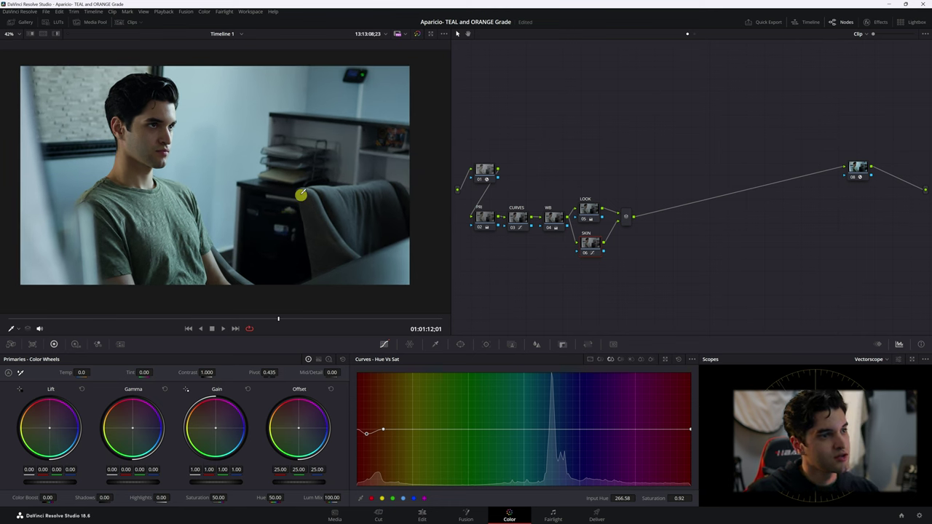
scroll(301, 195, down, 1)
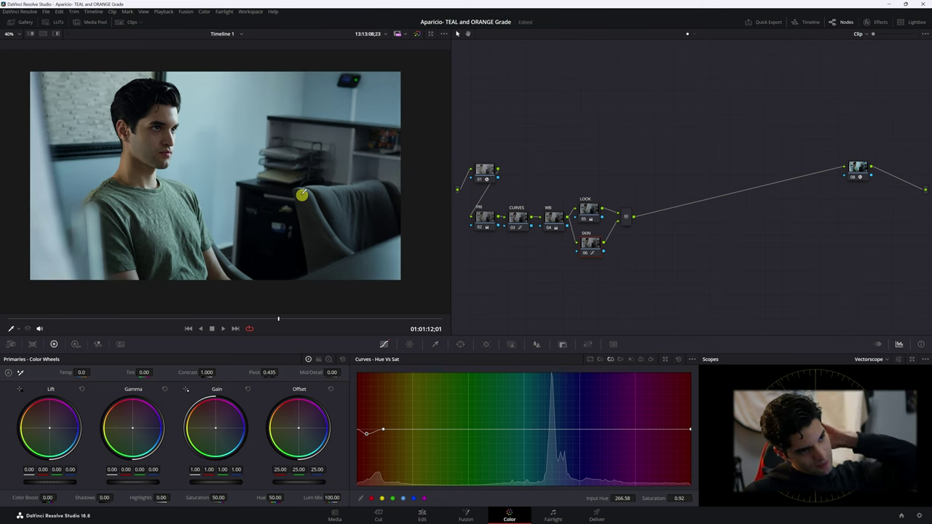
Align the LOOK and SKIN nodes, then add a serial node after their mixer.
click(588, 209)
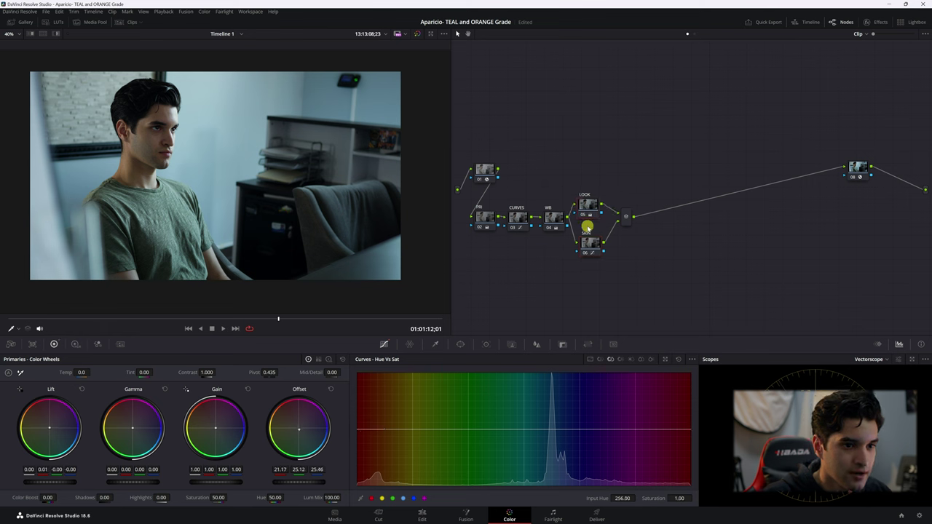
drag(590, 242, 585, 236)
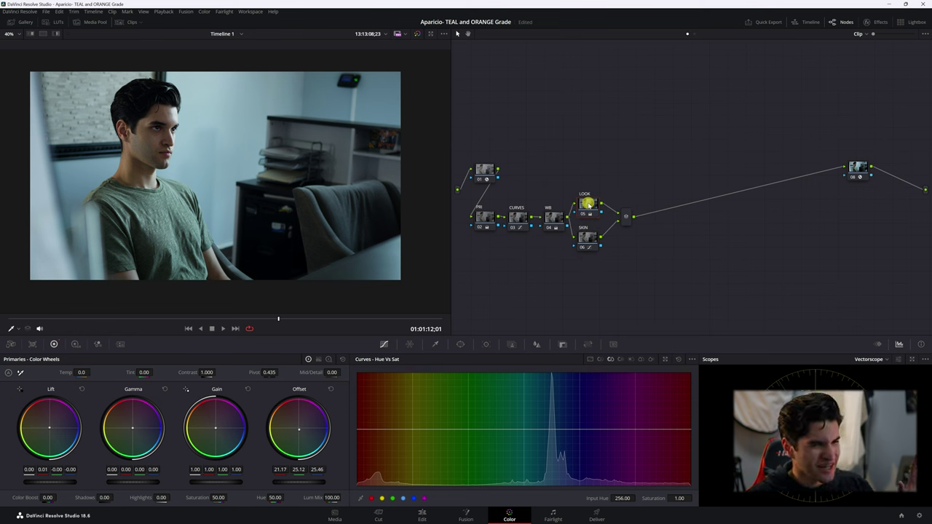
drag(588, 205, 588, 202)
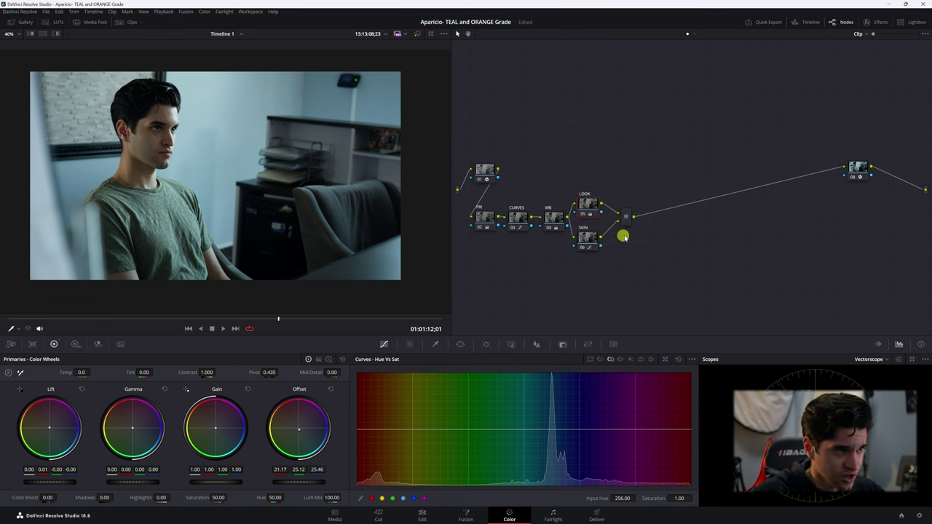
click(616, 216)
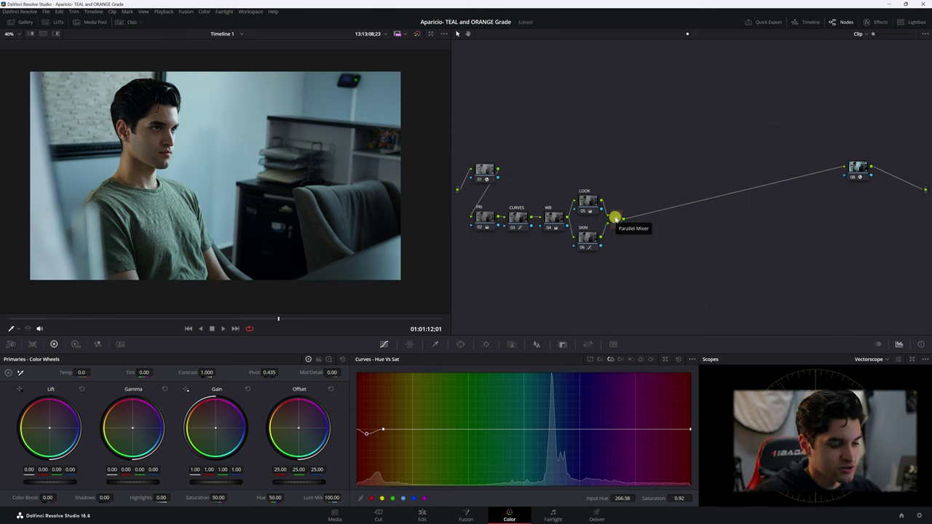
key(alt+s)
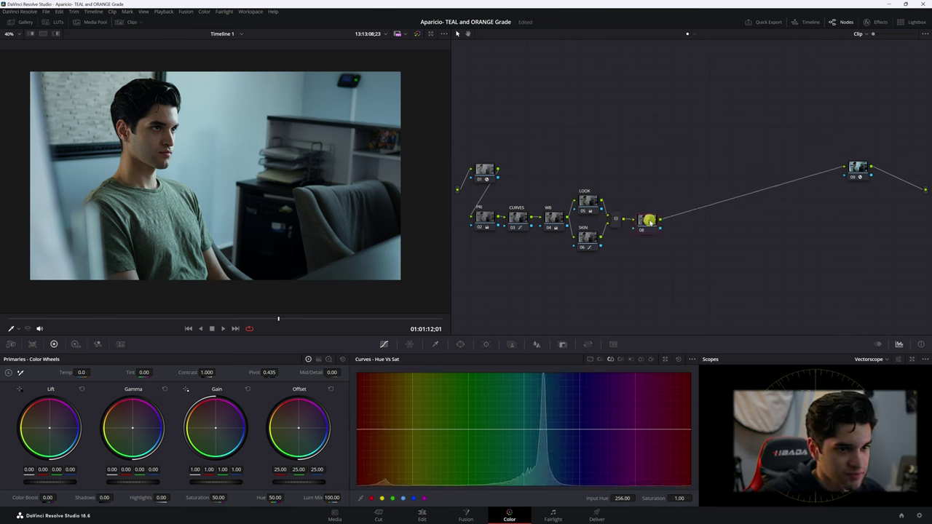
Shape a circular power window into a soft, tall oval over the man's face.
click(460, 344)
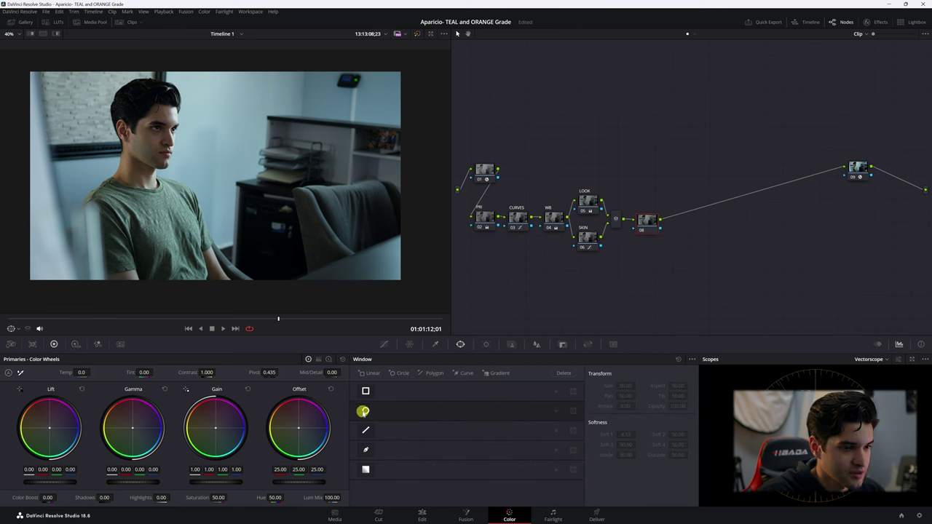
click(365, 411)
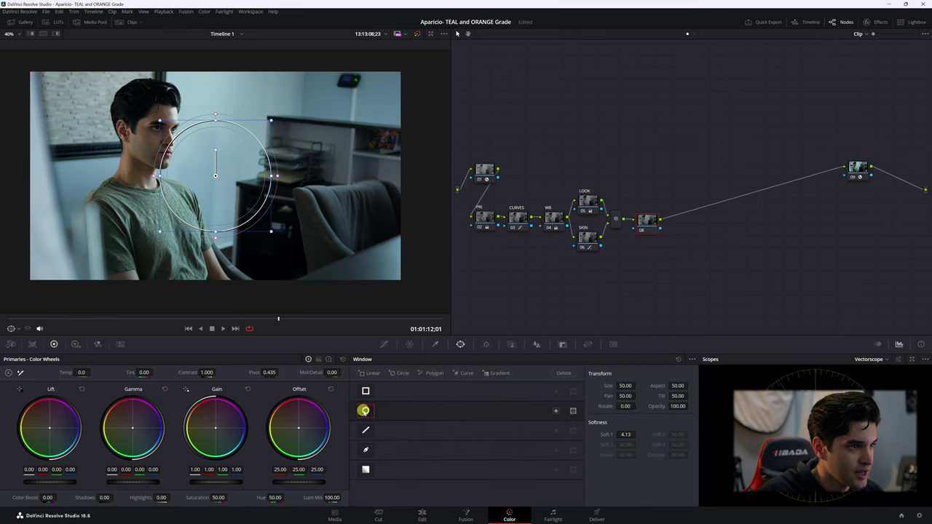
drag(214, 177, 170, 128)
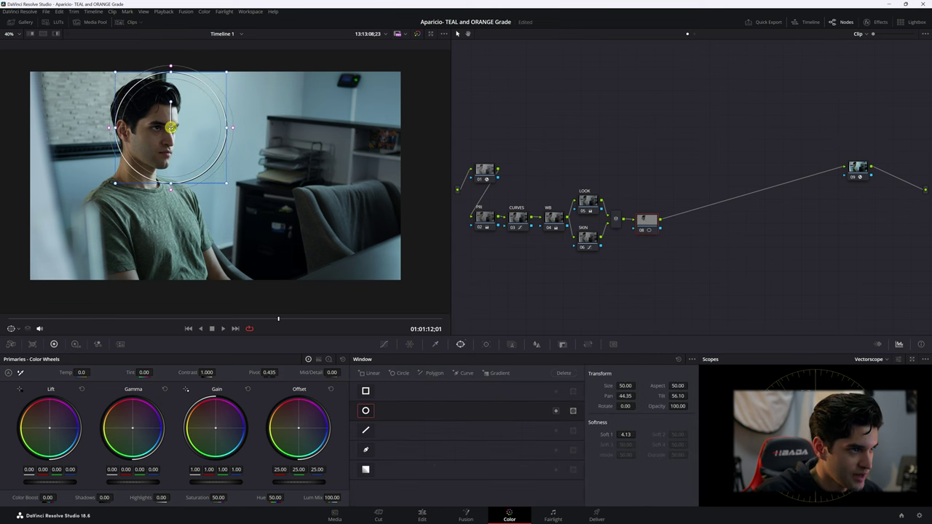
drag(108, 129, 99, 133)
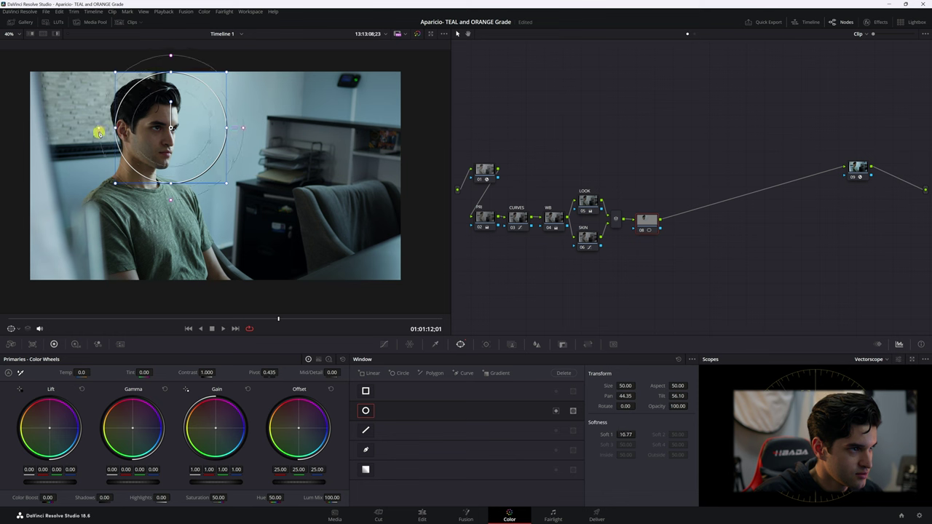
drag(172, 182, 173, 152)
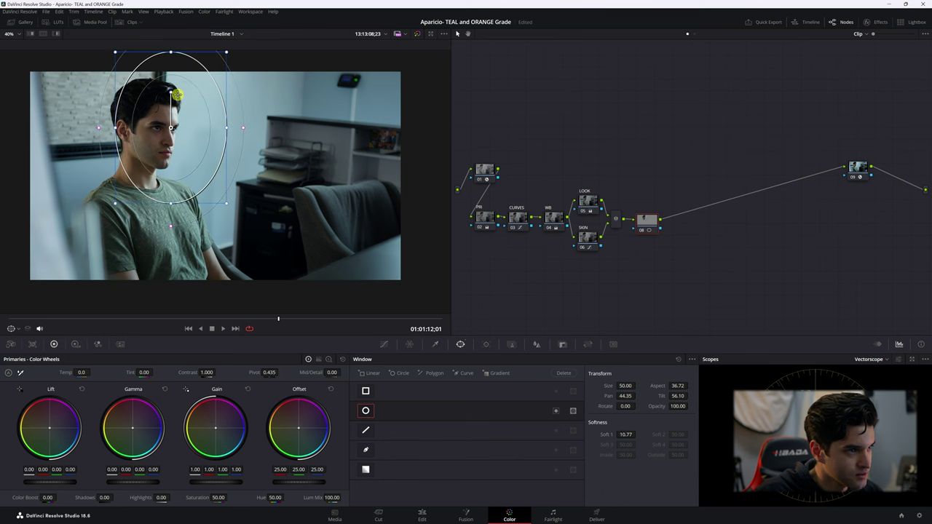
drag(115, 130, 98, 129)
drag(154, 203, 165, 164)
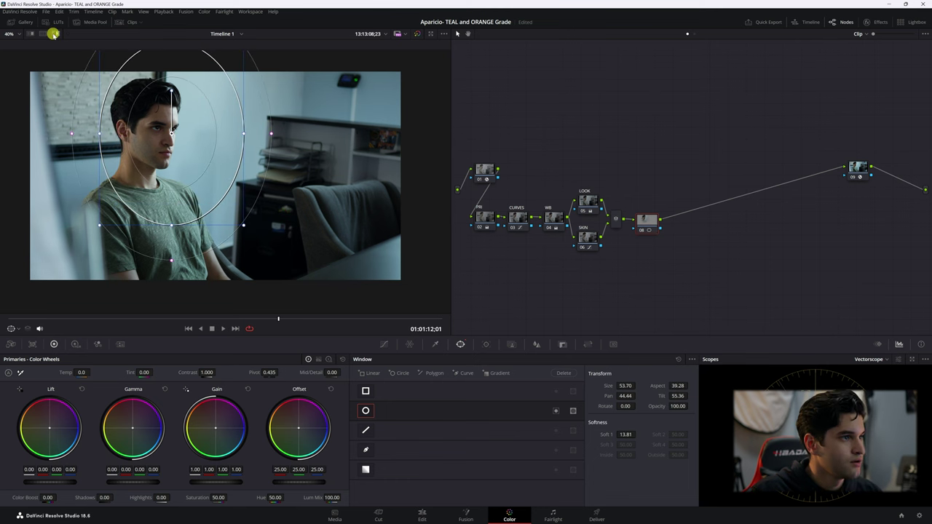
Invert the window so it affects the background, checking it in matte view.
click(53, 34)
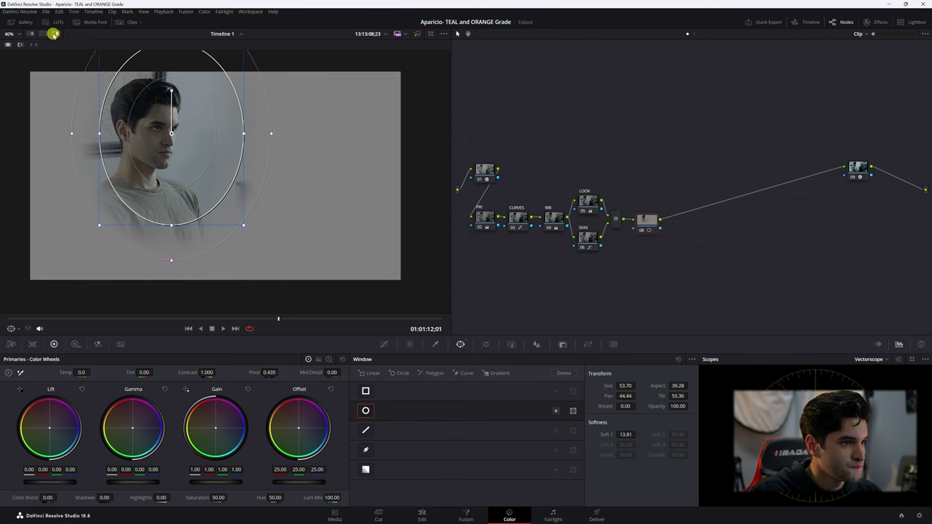
click(555, 412)
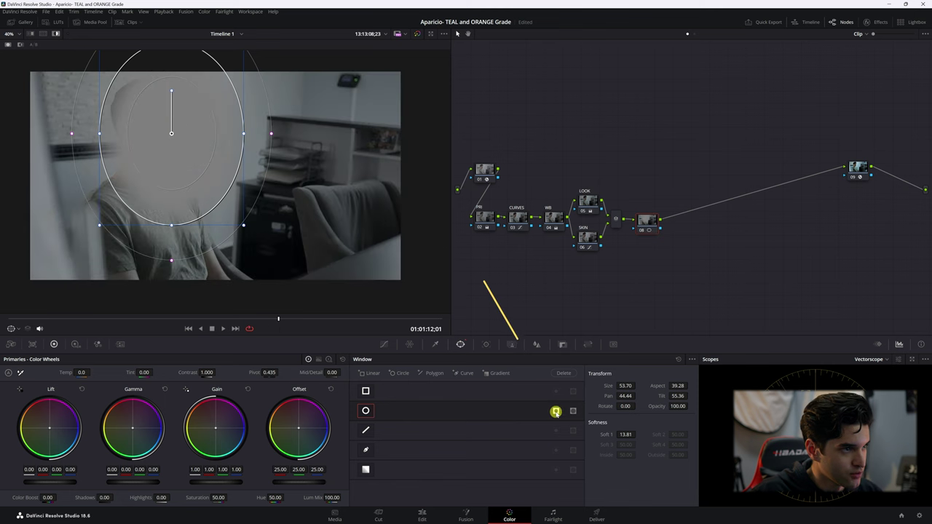
click(56, 34)
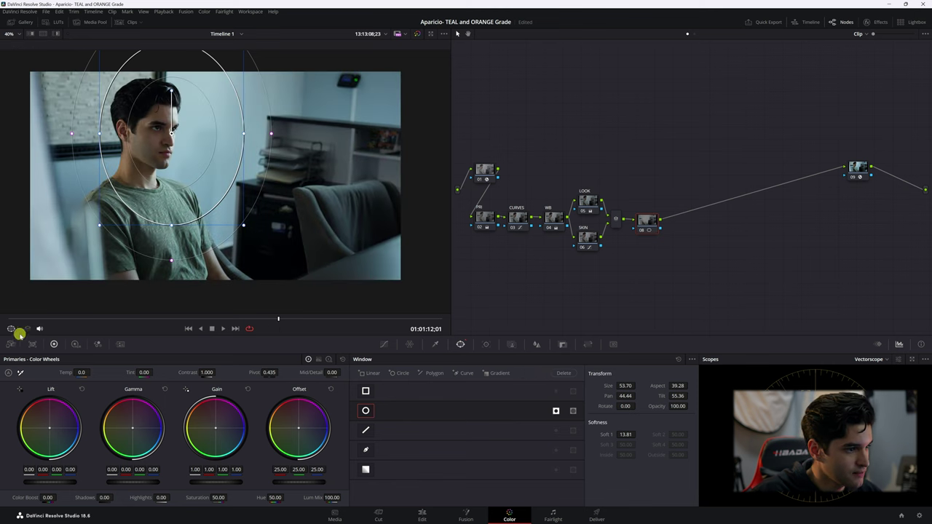
With the window outline hidden, lower node 08's Gain to 0.97 and slightly tweak Gamma.
click(20, 329)
click(27, 339)
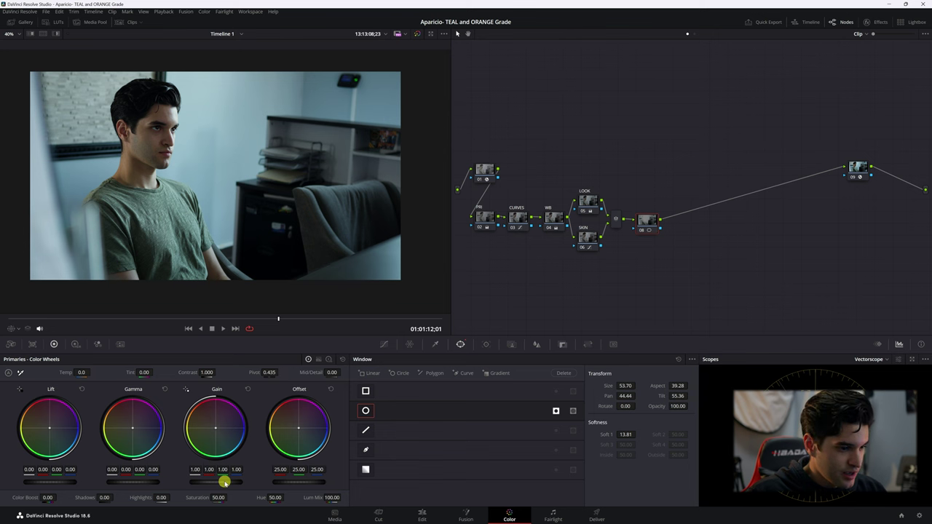
drag(224, 481, 220, 480)
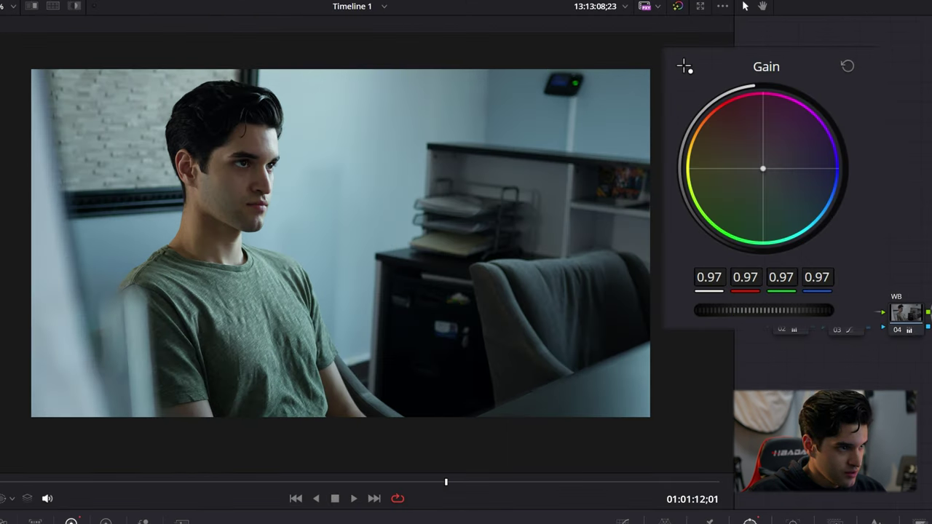
drag(524, 310, 533, 311)
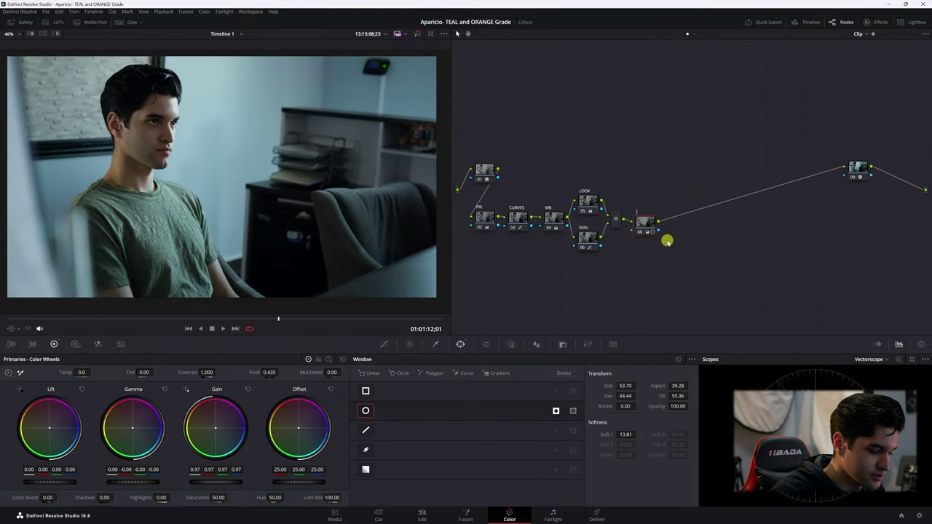
drag(644, 222, 638, 212)
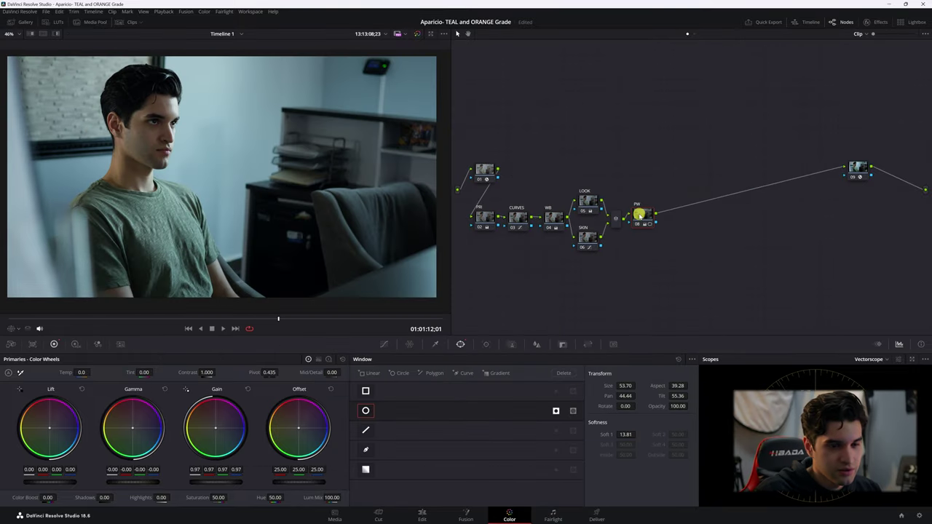
Add a parallel node 09 beside PW and select it.
right_click(639, 214)
mouse_move(666, 252)
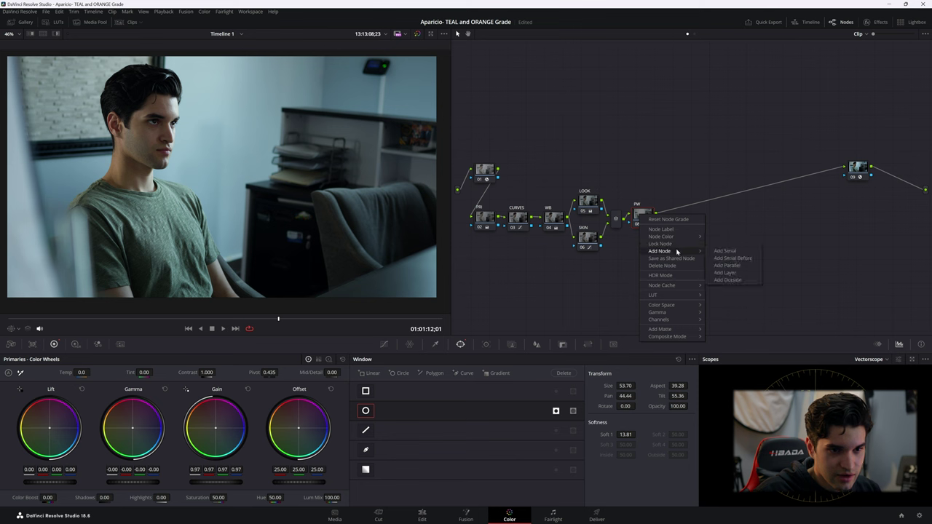
click(725, 265)
click(647, 238)
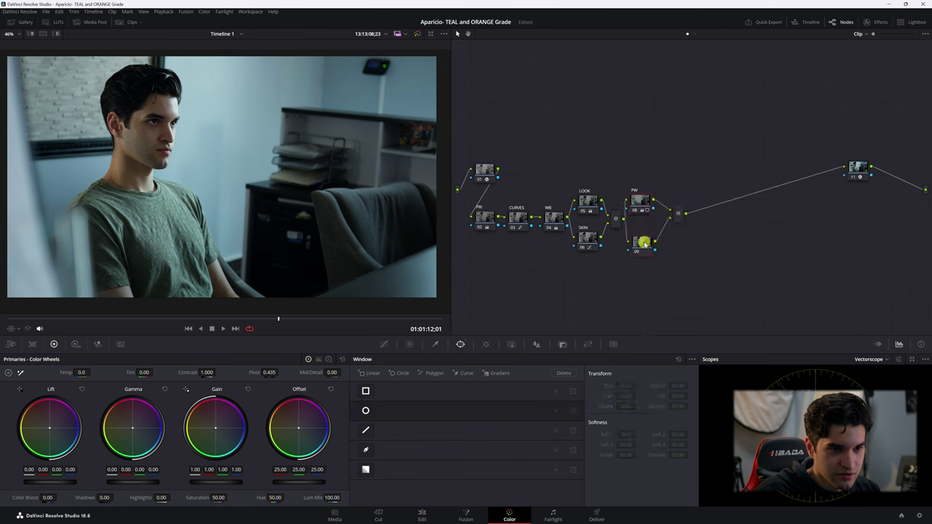
Enable a gradient window on node 09, rotate it upward and move it lower in frame.
scroll(291, 264, down, 1)
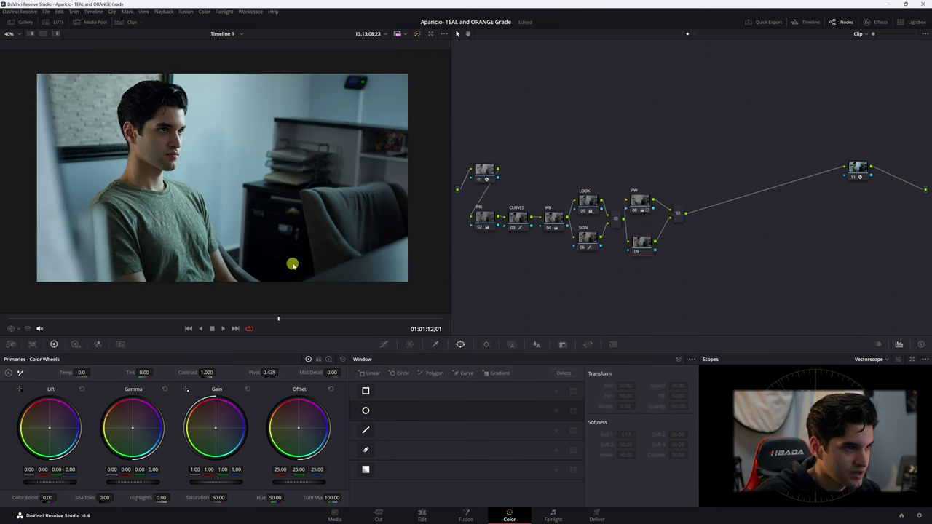
click(366, 470)
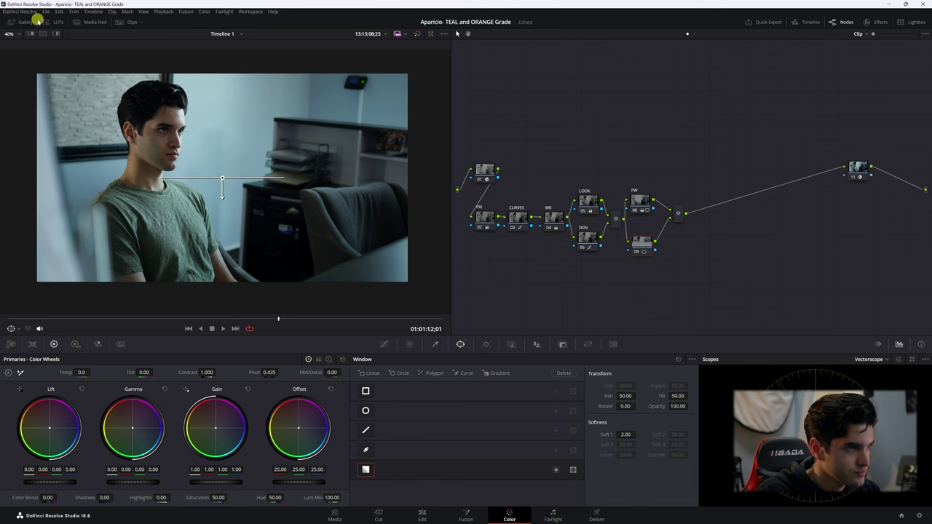
drag(222, 195, 216, 71)
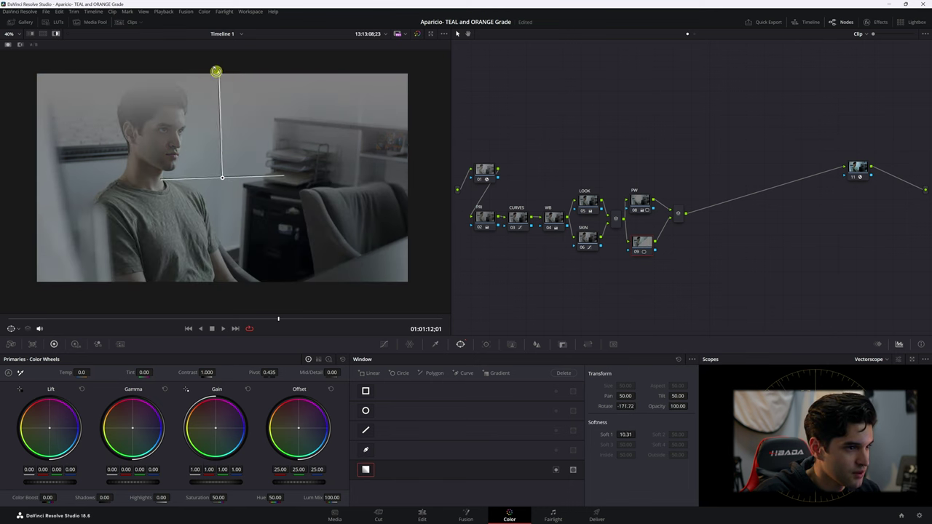
drag(222, 187, 212, 257)
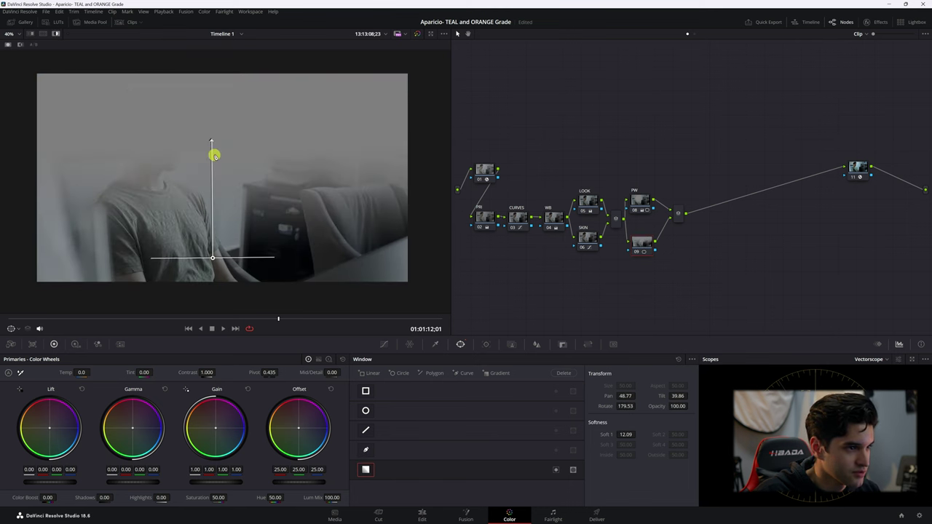
drag(211, 143, 212, 111)
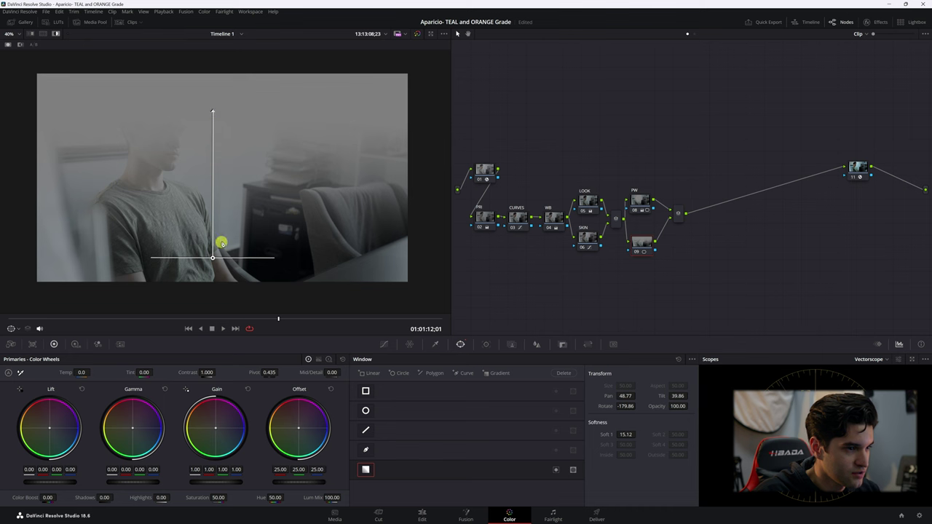
scroll(216, 241, down, 2)
drag(216, 241, 215, 299)
Increase the gradient's softness while viewing the full-colour image.
click(55, 34)
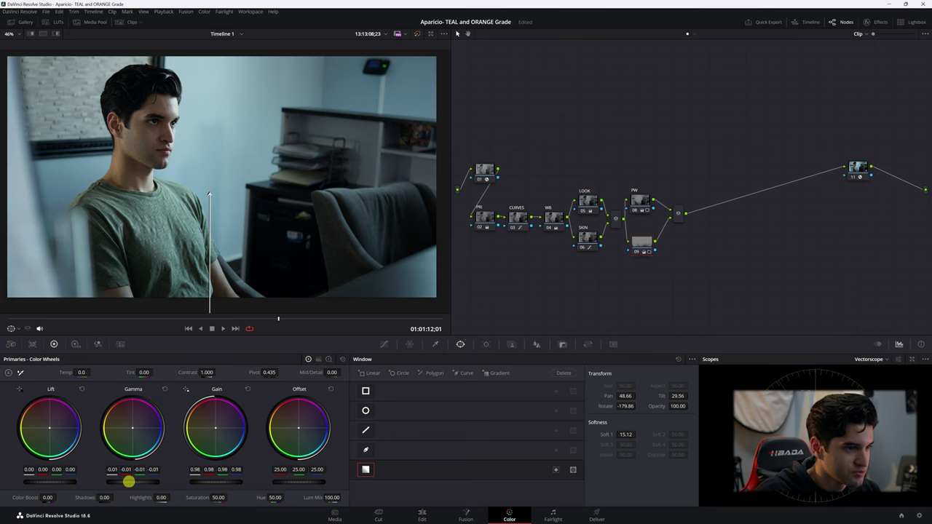
drag(211, 193, 210, 167)
scroll(249, 178, down, 1)
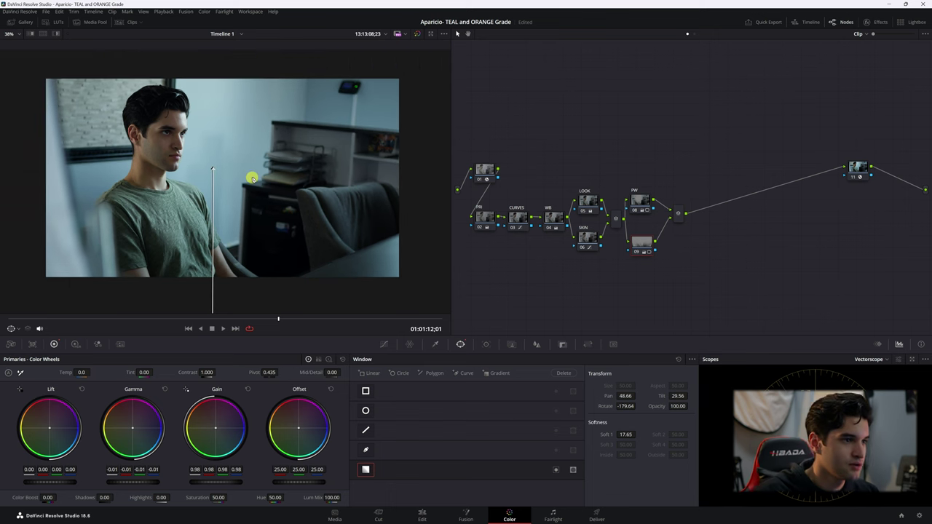
scroll(269, 198, up, 1)
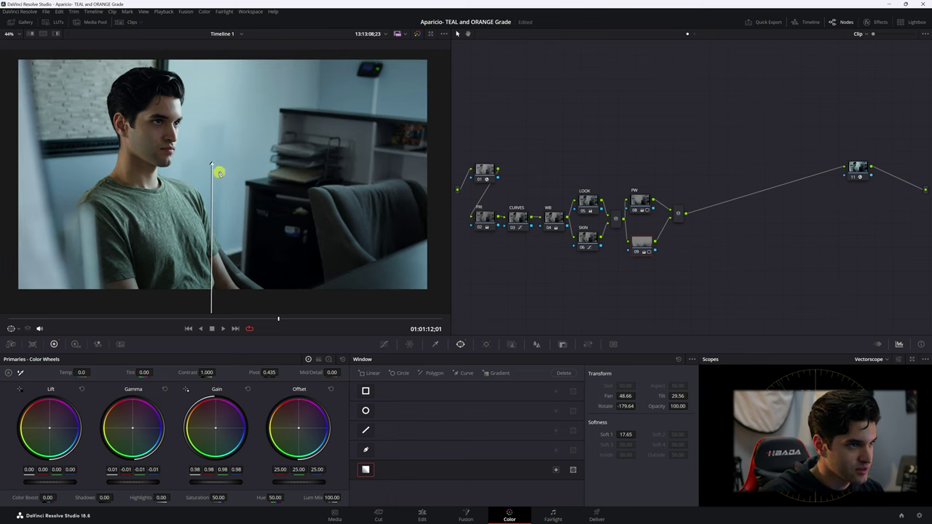